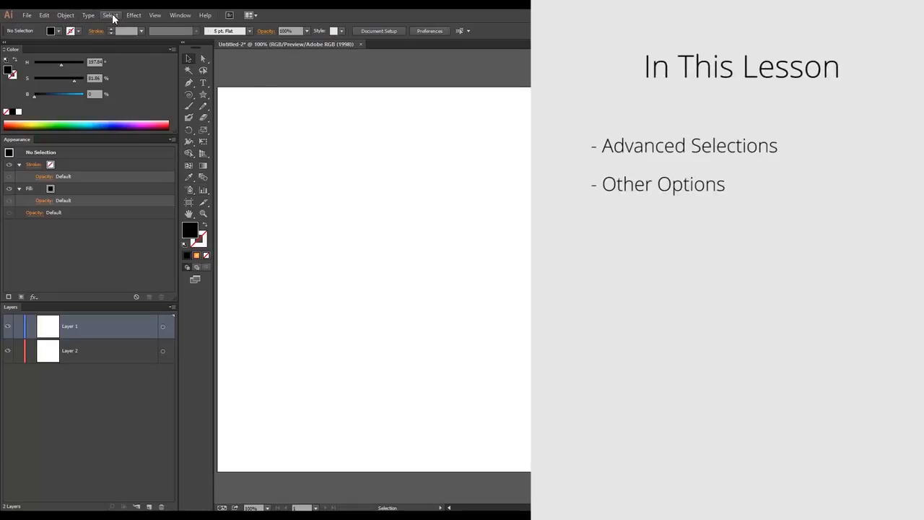
left_click(110, 15)
mouse_move(177, 133)
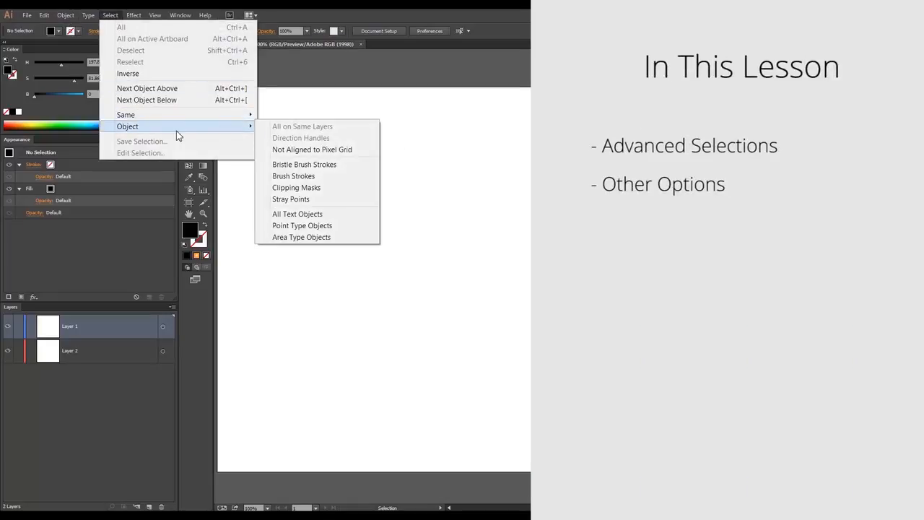
mouse_move(49, 16)
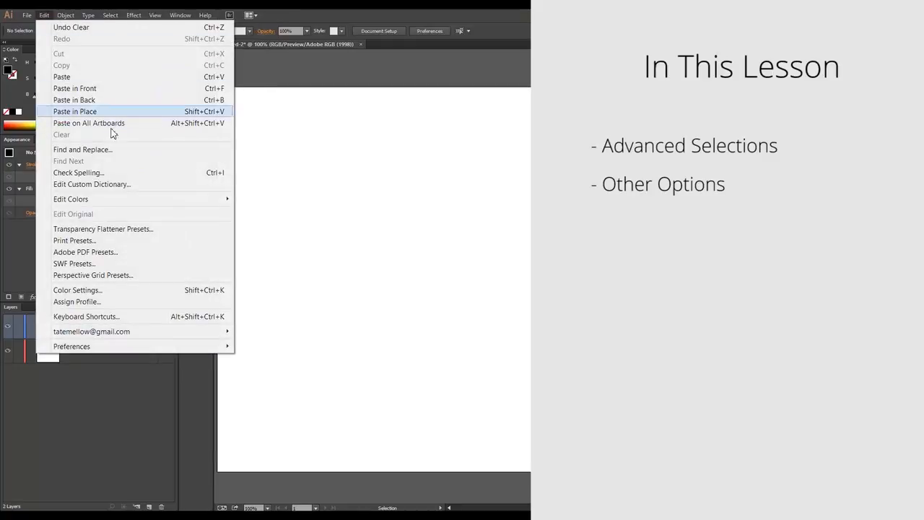
left_click(315, 220)
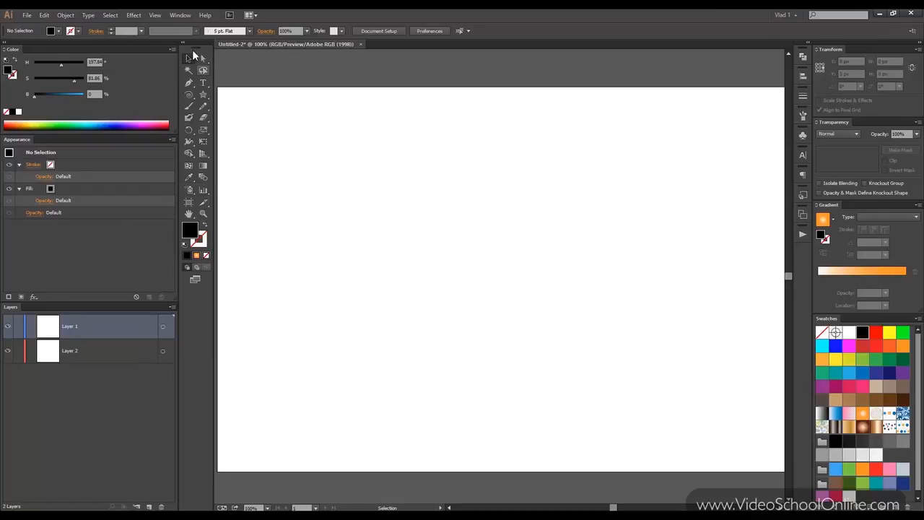
left_click(206, 97)
left_click_drag(279, 125, 340, 173)
left_click(190, 60)
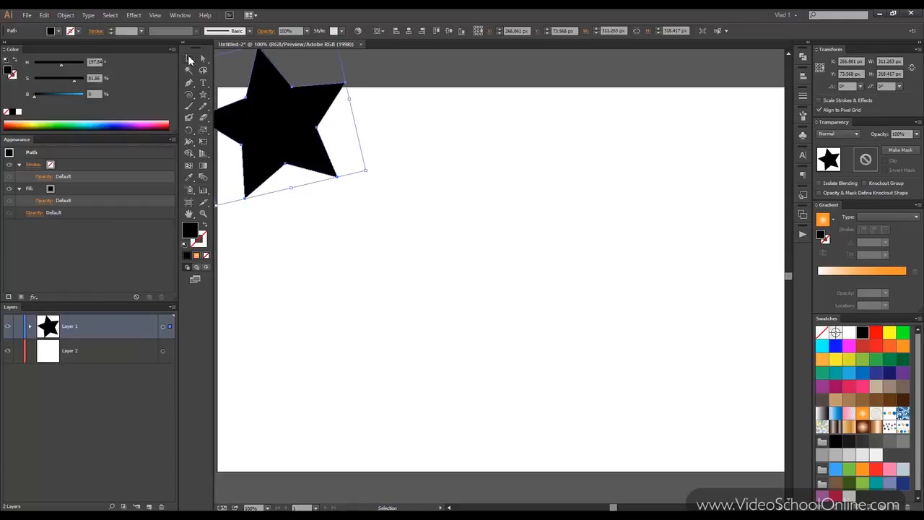
key("Delete")
Draw a black star about 103 px wide near the artboard's upper-left corner and a green one about 158 px wide near its middle.
left_click(203, 95)
left_click_drag(286, 130, 313, 158)
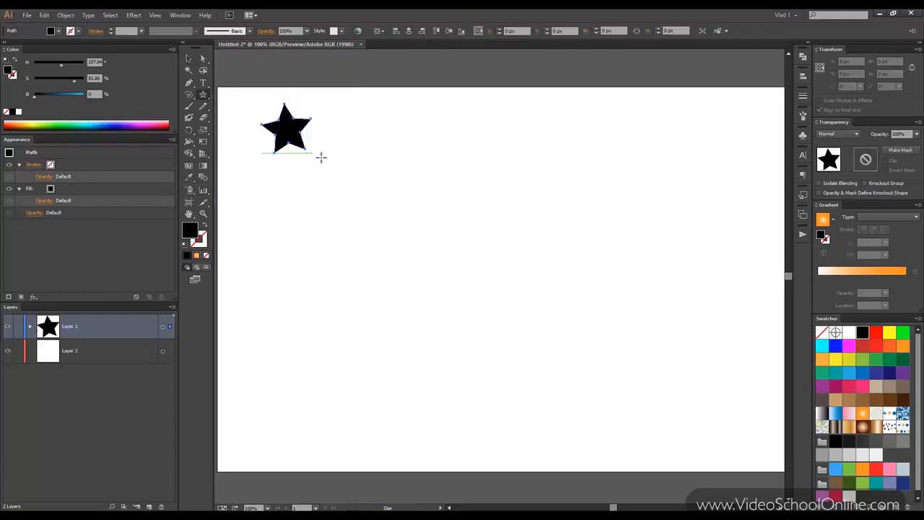
left_click_drag(541, 242, 574, 273)
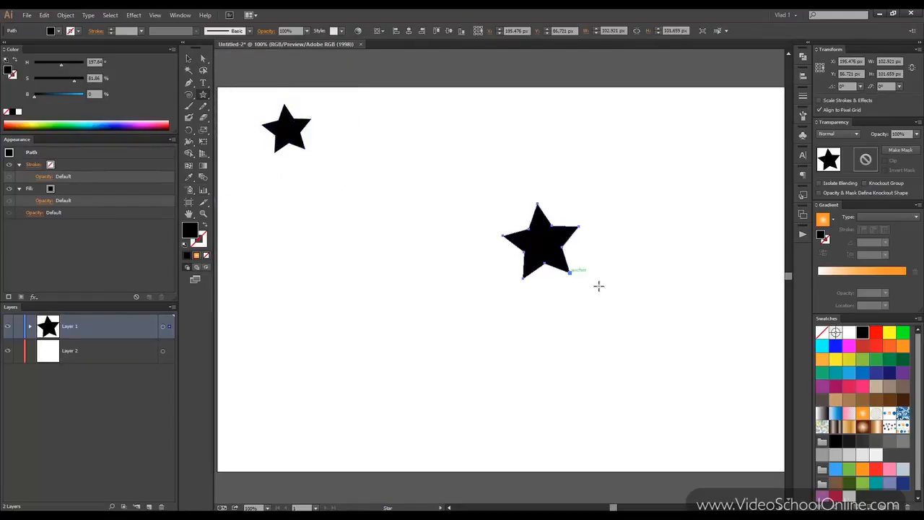
left_click(876, 359)
Draw a navy star about 121 px wide near the artboard's upper edge, right of the black star, and deselect it.
left_click_drag(429, 138, 458, 157)
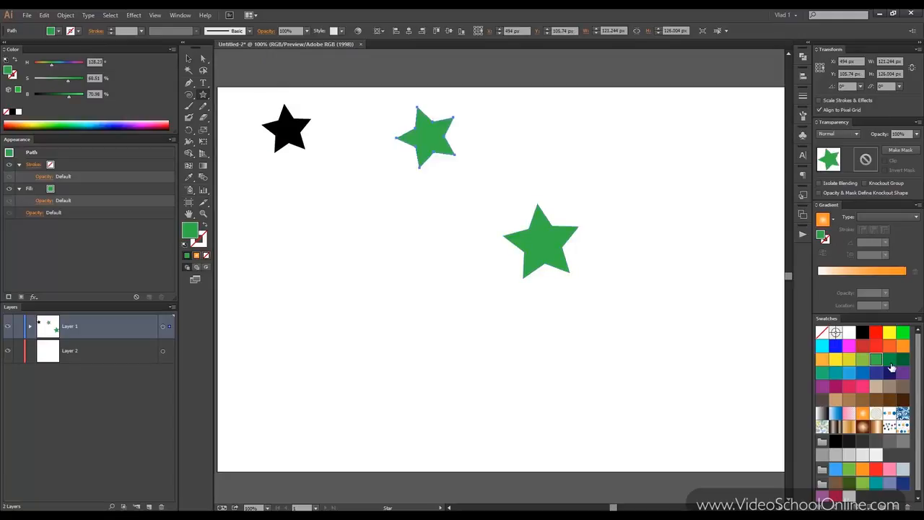
left_click(890, 374)
left_click(189, 58)
left_click(255, 74)
mouse_move(248, 81)
left_mouse_down()
mouse_move(595, 287)
mouse_move(260, 91)
left_mouse_up()
Select all objects in the document, then clear the selection.
left_click(111, 15)
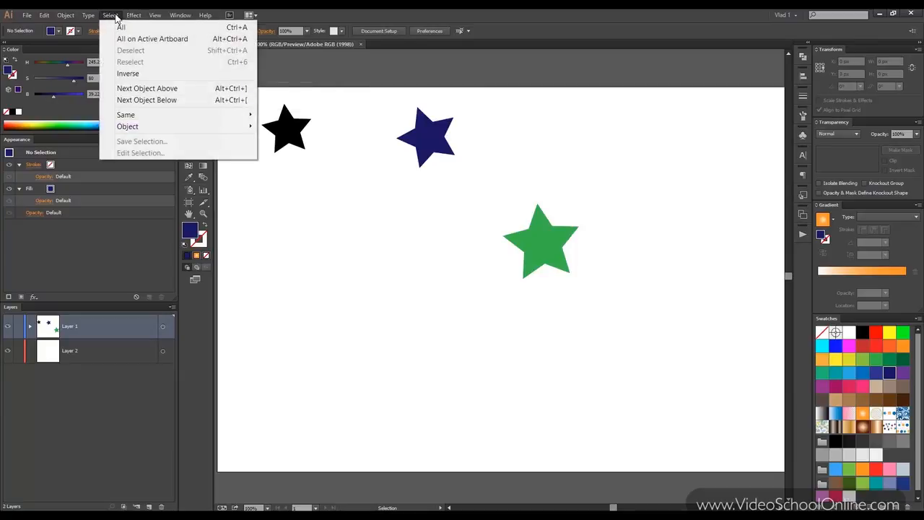
left_click(124, 28)
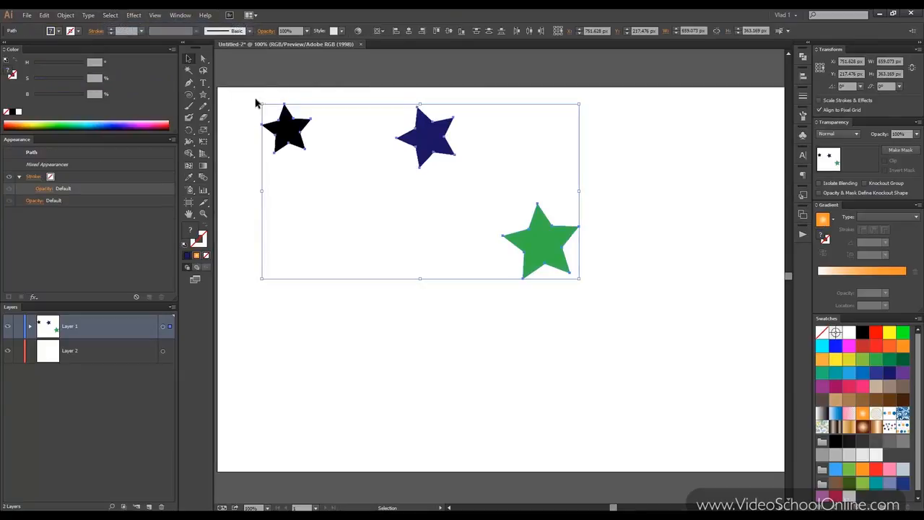
left_click(285, 98)
left_click(110, 15)
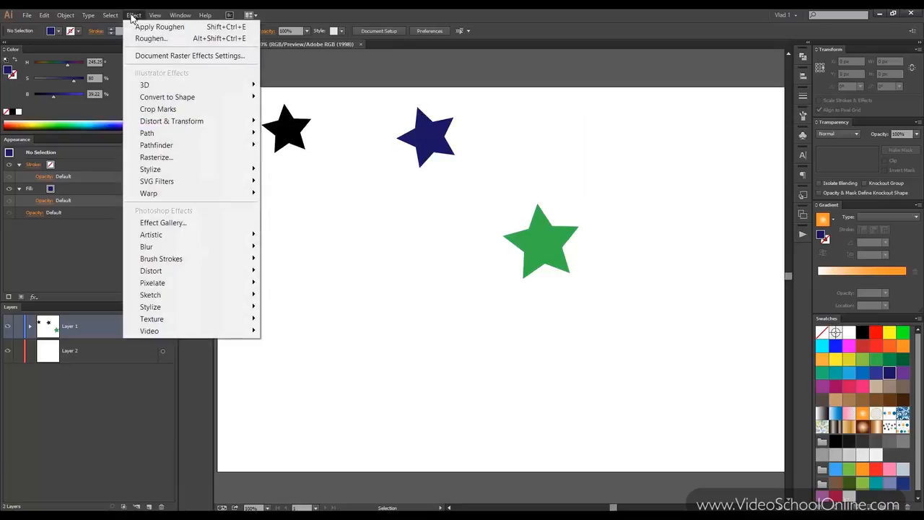
left_click(107, 17)
left_click(108, 16)
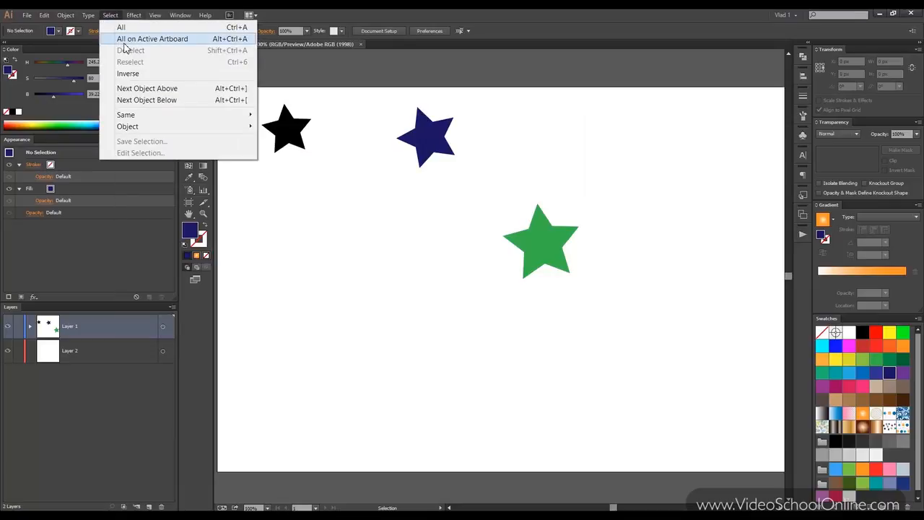
left_click(358, 81)
Duplicate the artboard together with its three stars directly below the original using the Artboard tool.
scroll(357, 81, "down", 2)
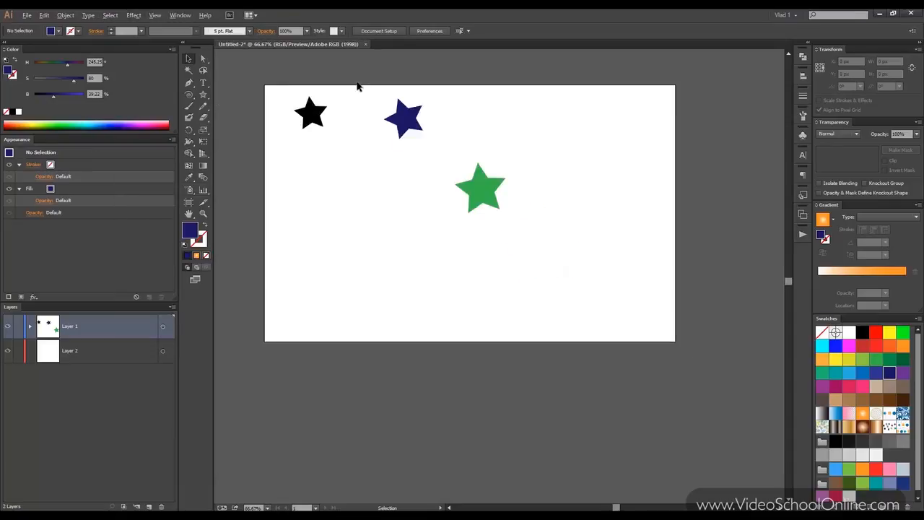
left_click(189, 205)
left_click_drag(365, 190, 398, 198)
left_click_drag(317, 185, 397, 375)
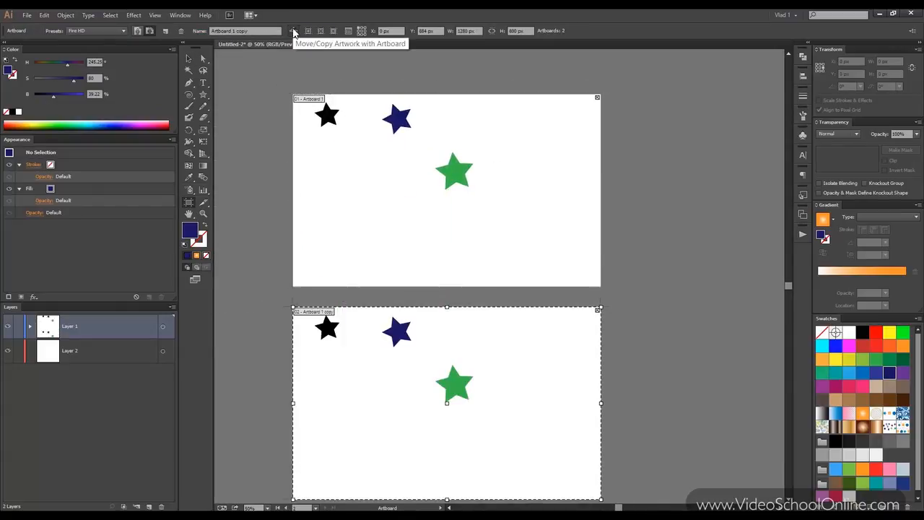
key("v")
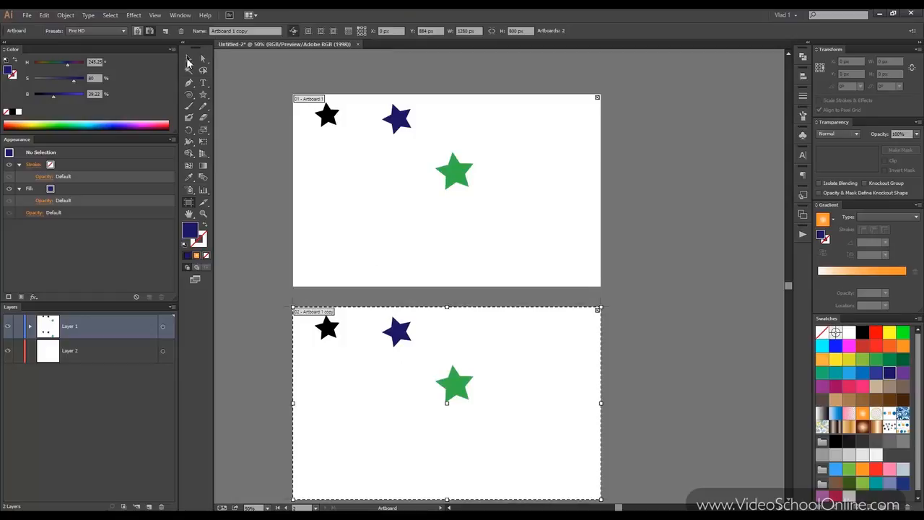
Select all objects on the active upper artboard only, check the selection across both artboards, and deselect.
mouse_move(318, 242)
left_mouse_down()
mouse_move(312, 207)
mouse_move(304, 247)
mouse_move(332, 210)
mouse_move(331, 250)
left_mouse_up()
scroll(373, 120, "up", 2)
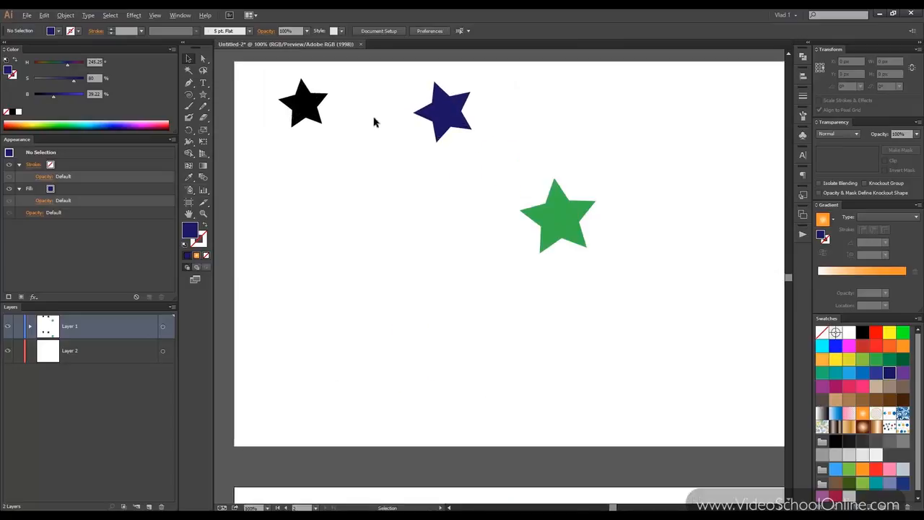
mouse_move(375, 119)
left_mouse_down()
mouse_move(378, 129)
mouse_move(369, 125)
left_mouse_up()
left_click_drag(254, 73, 241, 119)
left_click(109, 15)
left_click(137, 38)
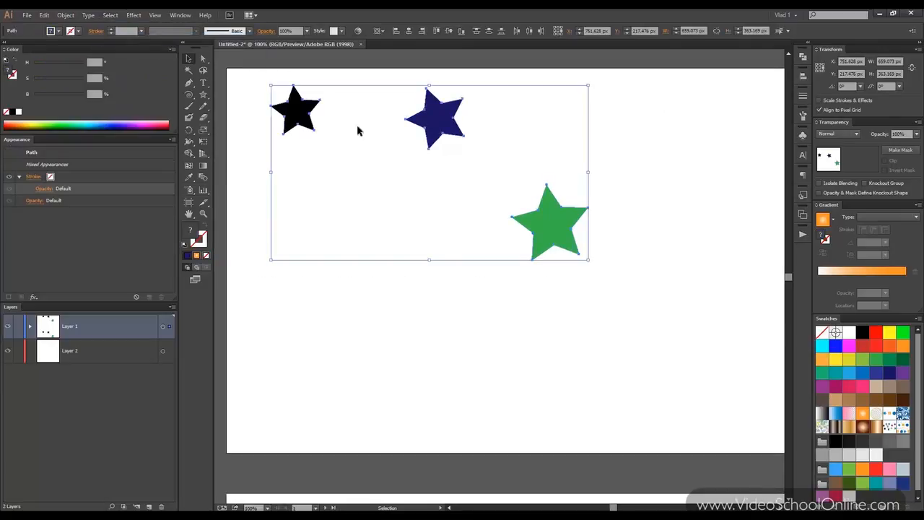
scroll(502, 174, "down", 3)
left_click_drag(514, 278, 485, 233)
scroll(468, 132, "up", 1)
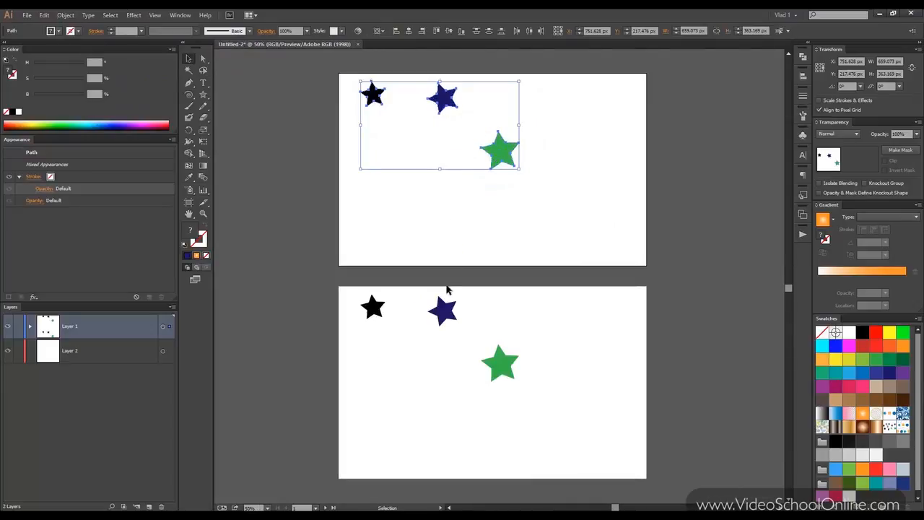
left_click(477, 257)
Select the three stars on the upper artboard and invert the selection.
scroll(336, 74, "up", 1)
left_click_drag(264, 109, 186, 155)
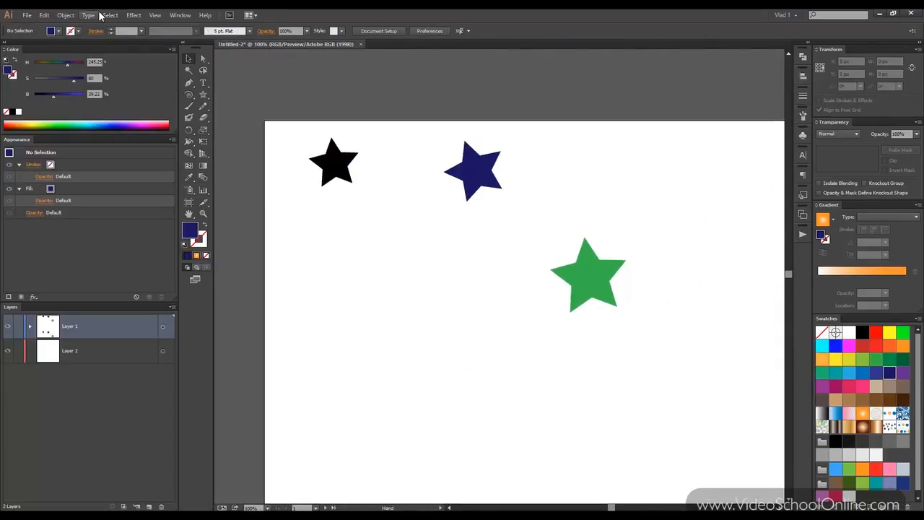
left_click(109, 15)
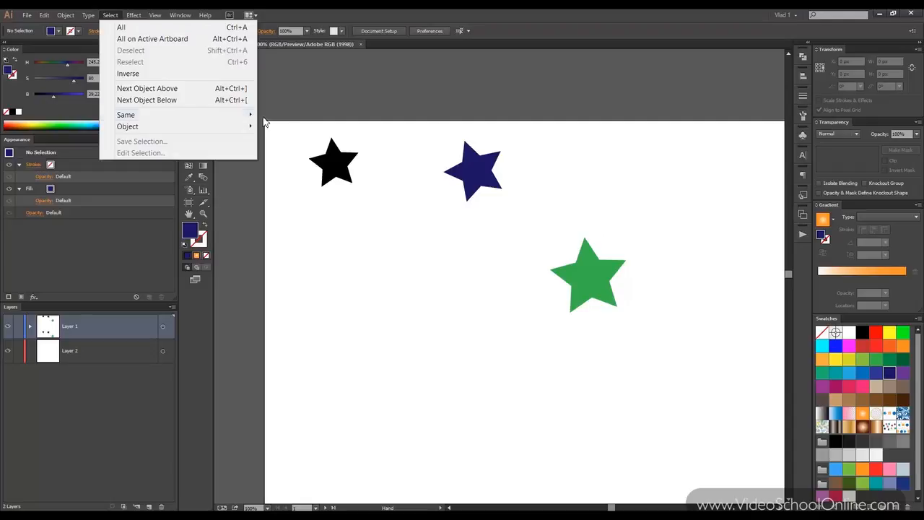
left_click_drag(323, 114, 615, 335)
left_click(133, 15)
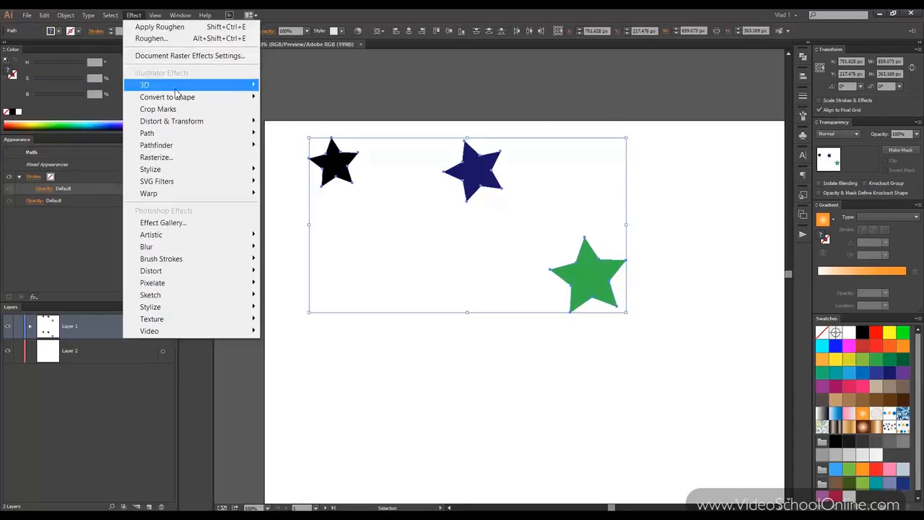
left_click(141, 72)
scroll(274, 104, "down", 3)
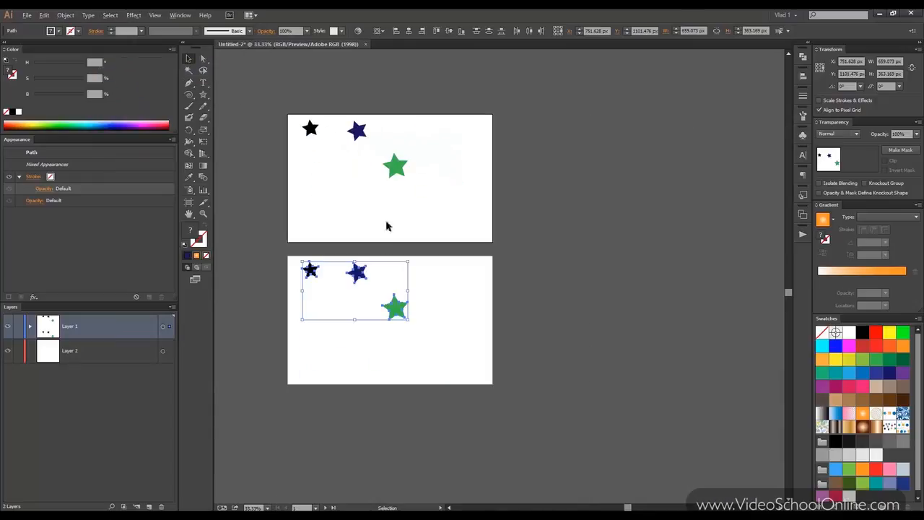
scroll(357, 253, "up", 2)
left_click_drag(340, 207, 386, 291)
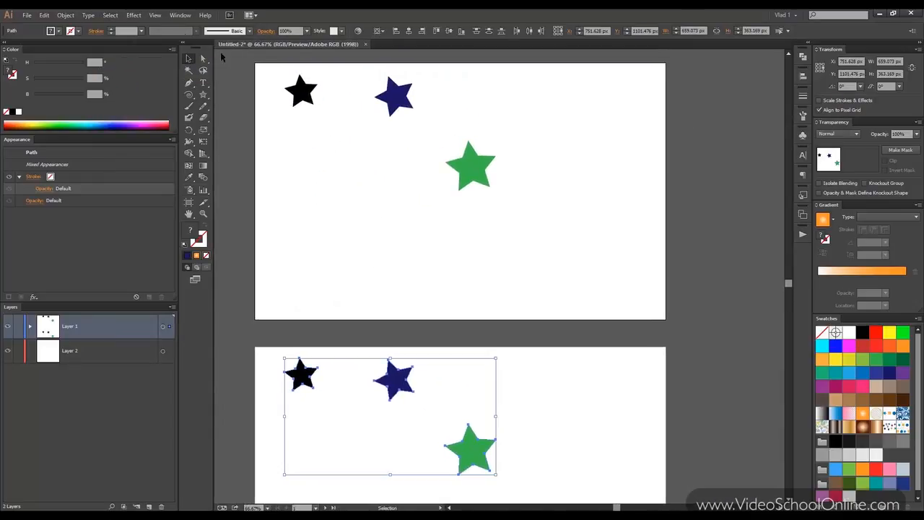
Clear the selection and expand Layer 1 to list its individual star paths.
left_click(116, 16)
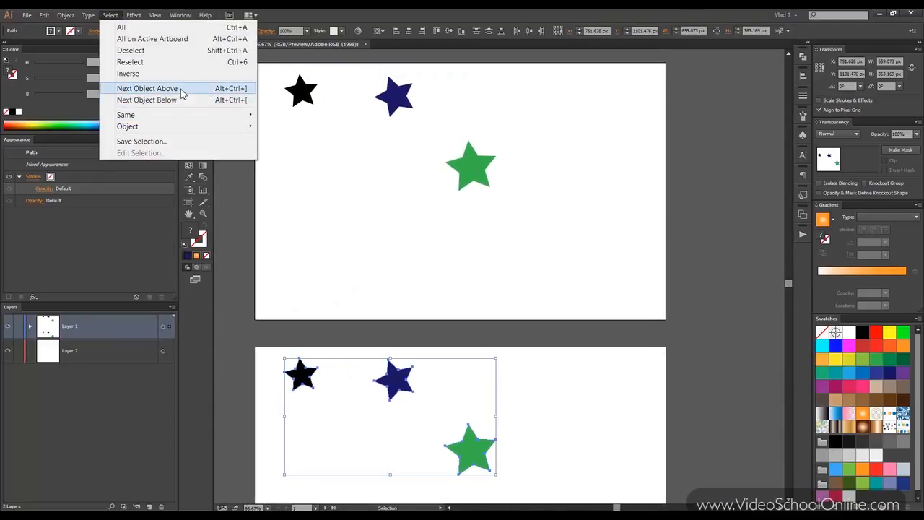
left_click(307, 144)
left_click(301, 148)
left_click(30, 327)
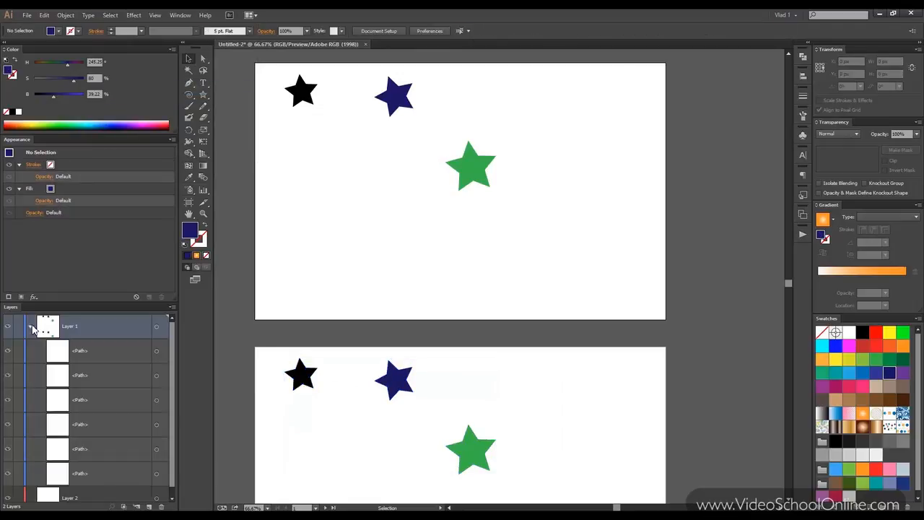
left_click(115, 456)
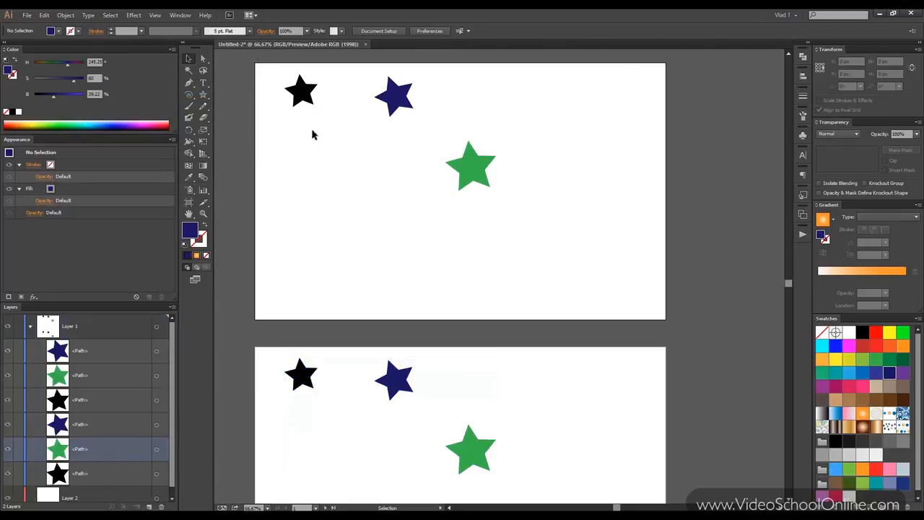
Select the black star on the upper artboard and shift the selection to the next object above it.
left_click(300, 92)
left_click(134, 16)
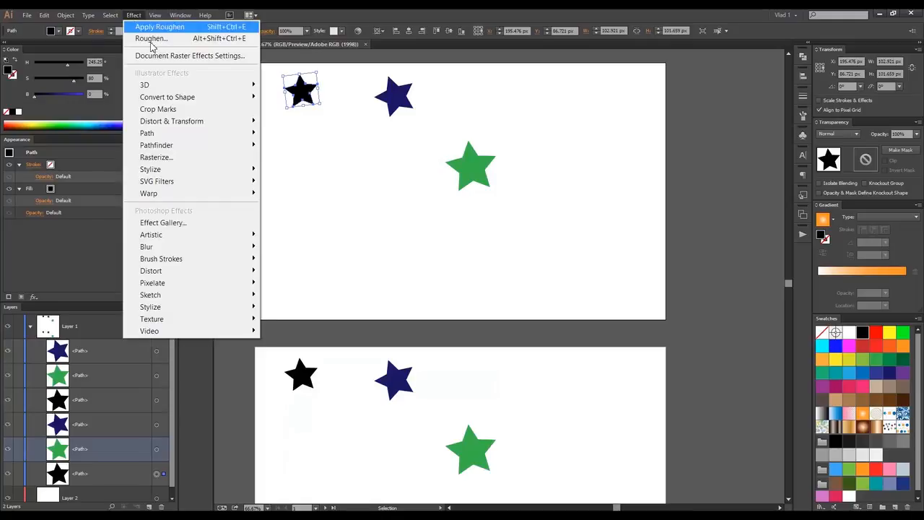
mouse_move(109, 15)
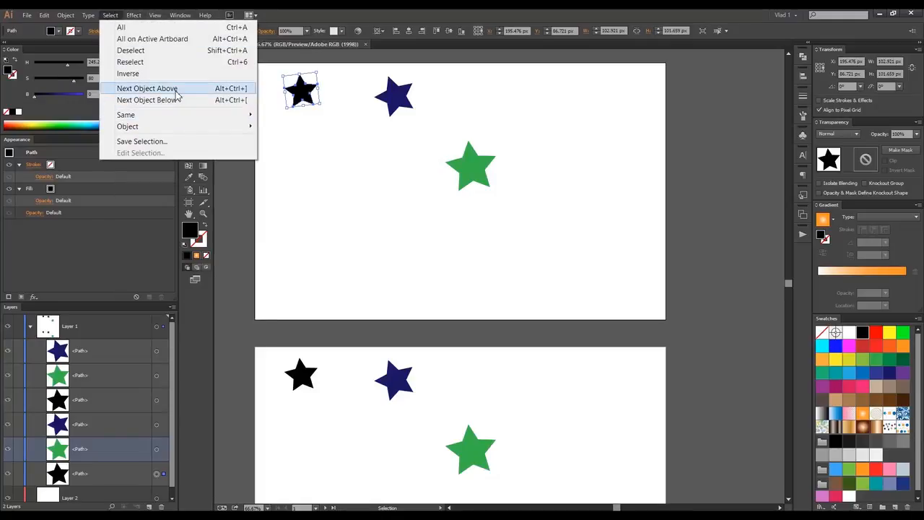
left_click(176, 89)
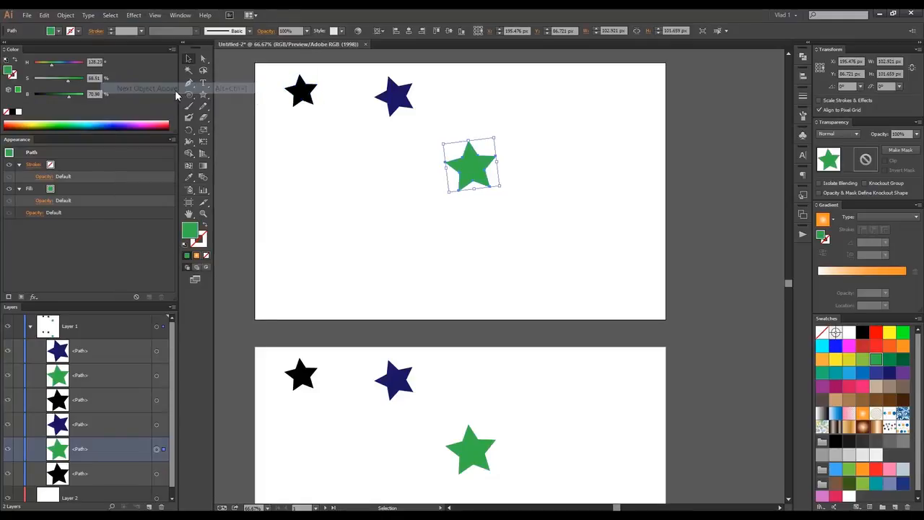
Shift the selection to the next object below the green star, then deselect.
left_click(109, 16)
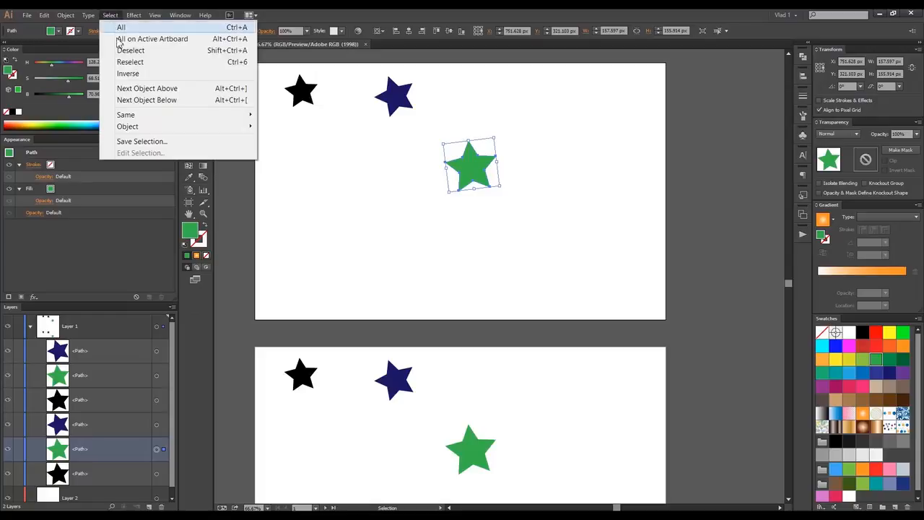
left_click(155, 101)
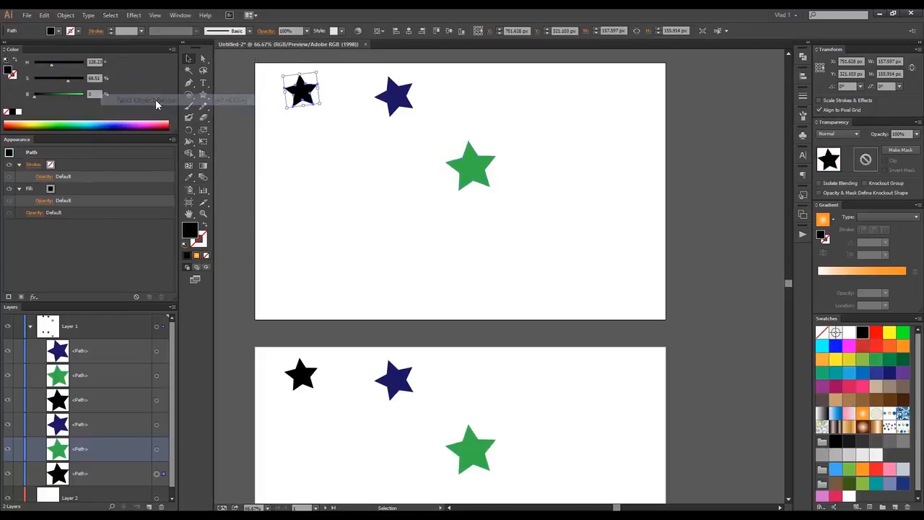
left_click(288, 135)
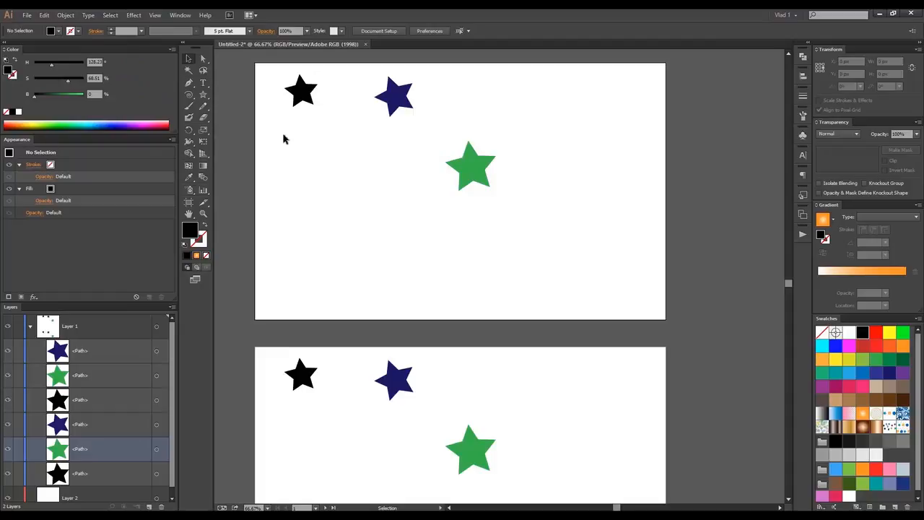
Starting from the upper artboard's black star, step the selection up through three objects in the stacking order, then deselect.
left_click(300, 93)
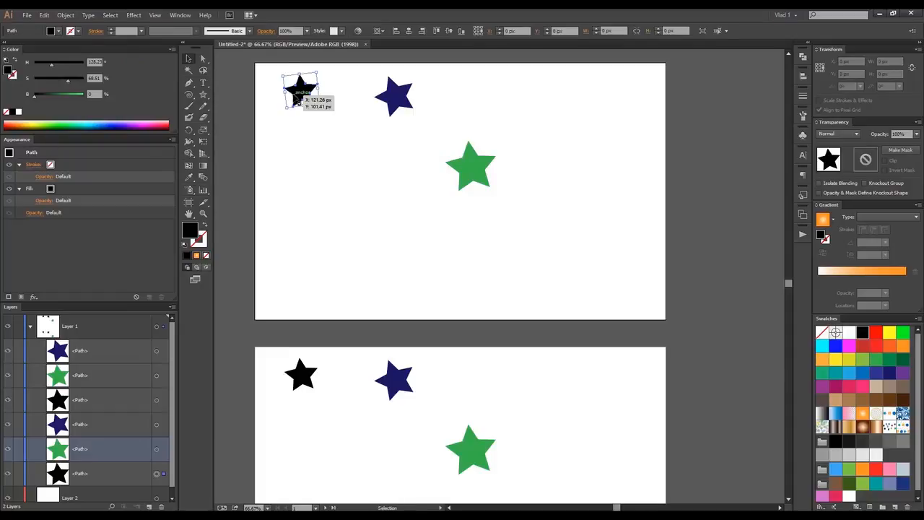
key("ctrl+alt+bracketright")
key("ctrl+alt+bracketright")
key("ctrl+alt+bracketright")
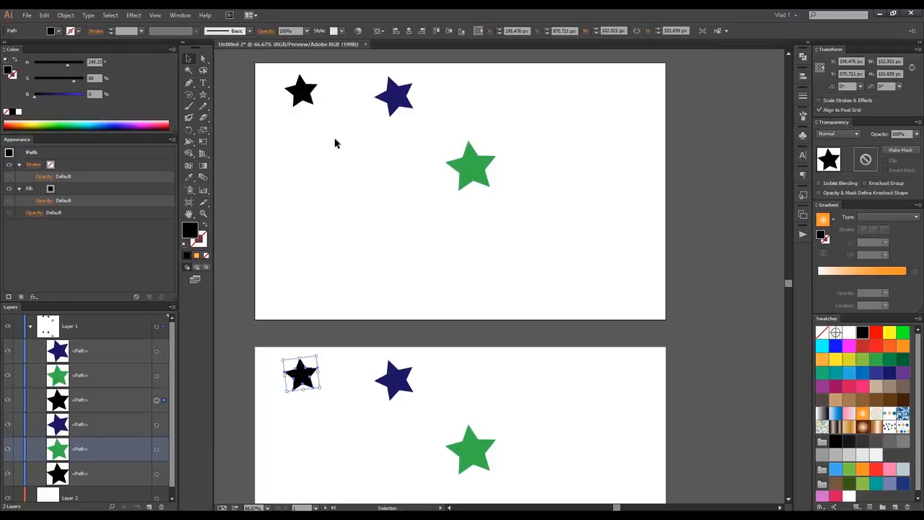
left_click(337, 142)
left_click(109, 15)
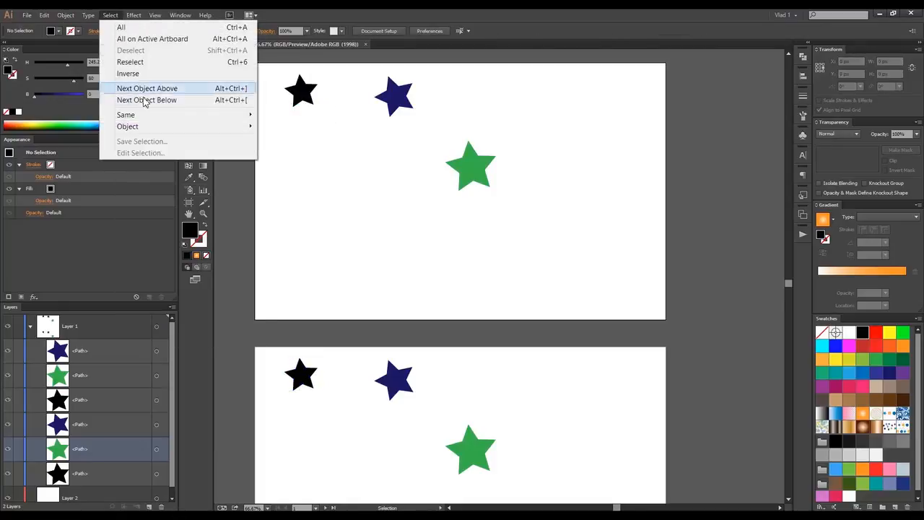
mouse_move(162, 120)
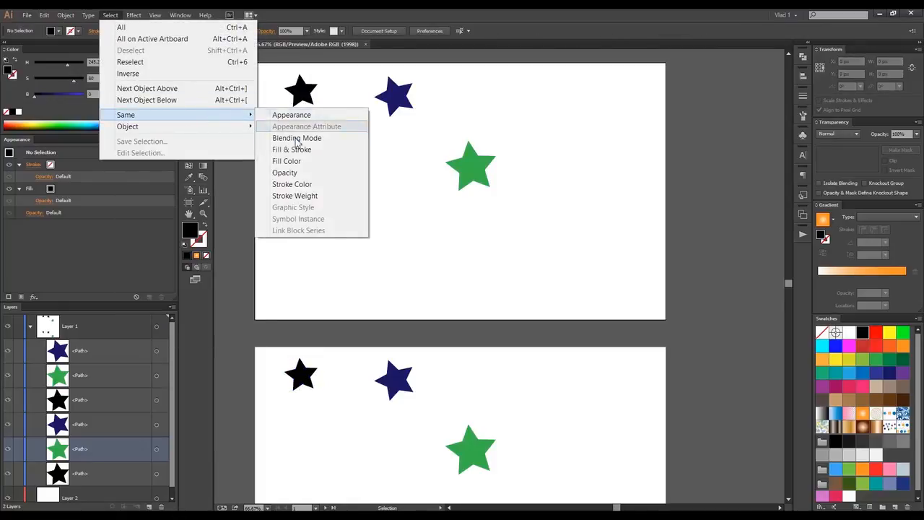
left_click(403, 146)
Duplicate the upper artboard's black star twice, placing both copies beneath the original.
left_click_drag(299, 97, 327, 171)
left_click_drag(325, 170, 303, 216)
Select the original black star, extend the selection to all objects with the same appearance, then deselect.
left_click(302, 90)
left_click(134, 15)
mouse_move(110, 15)
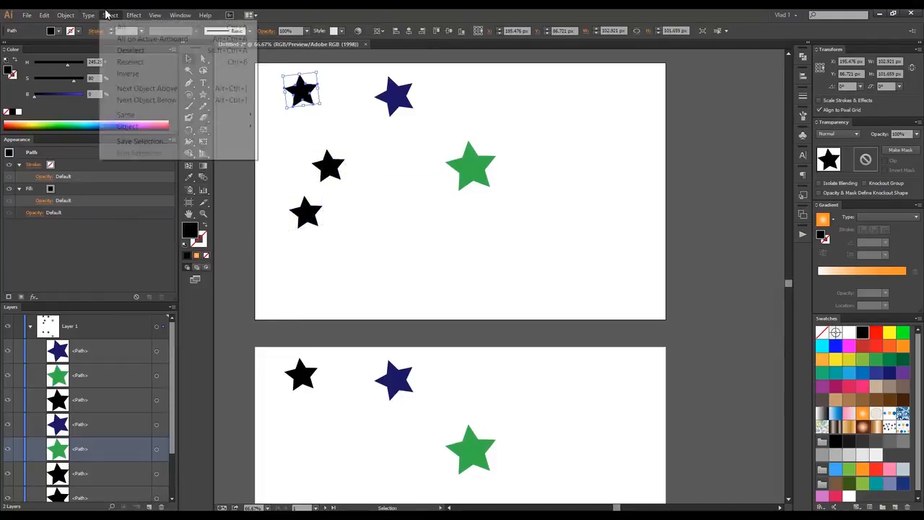
mouse_move(157, 118)
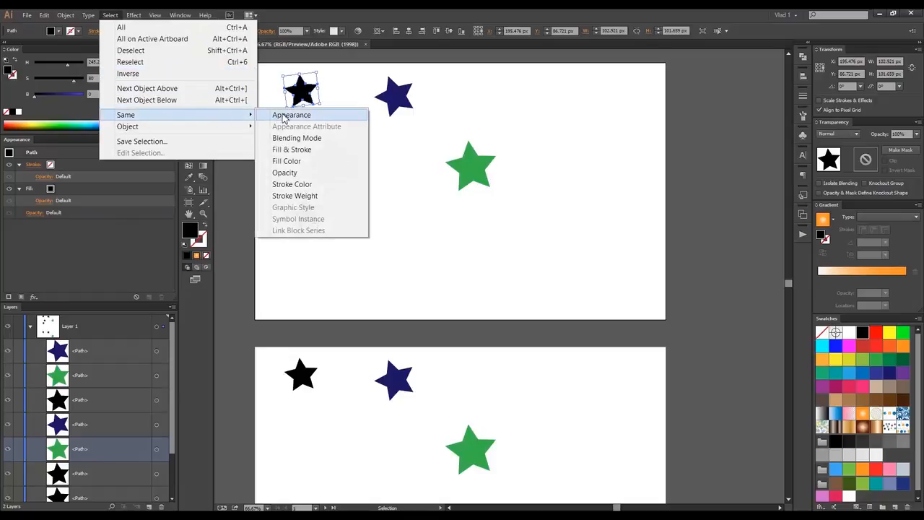
left_click(289, 116)
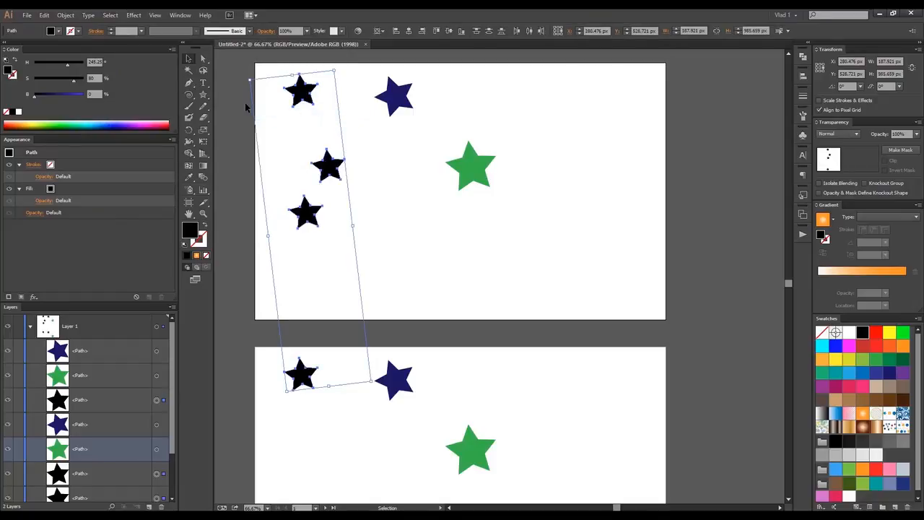
left_click(259, 66)
left_click(130, 17)
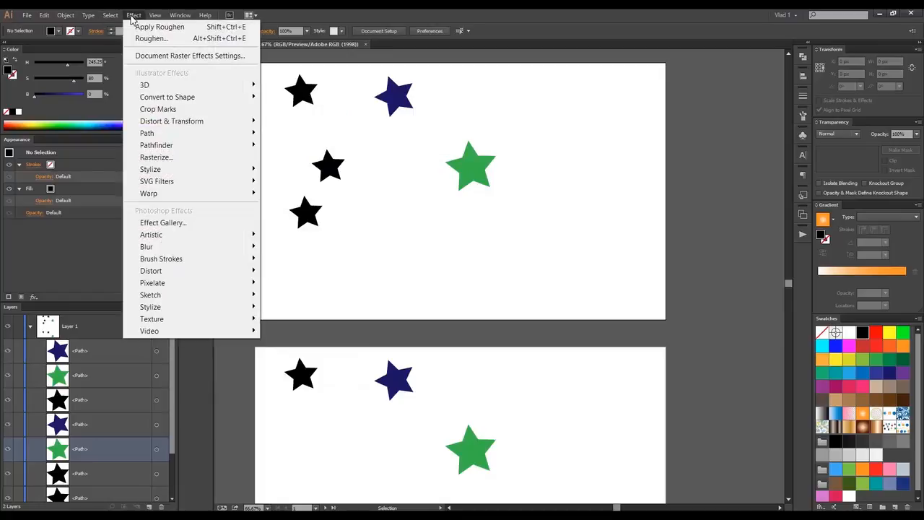
mouse_move(109, 15)
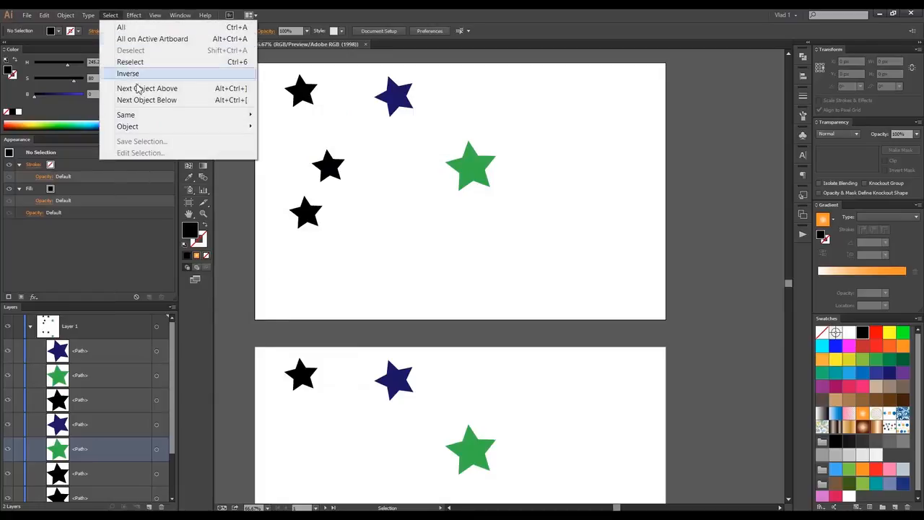
mouse_move(173, 120)
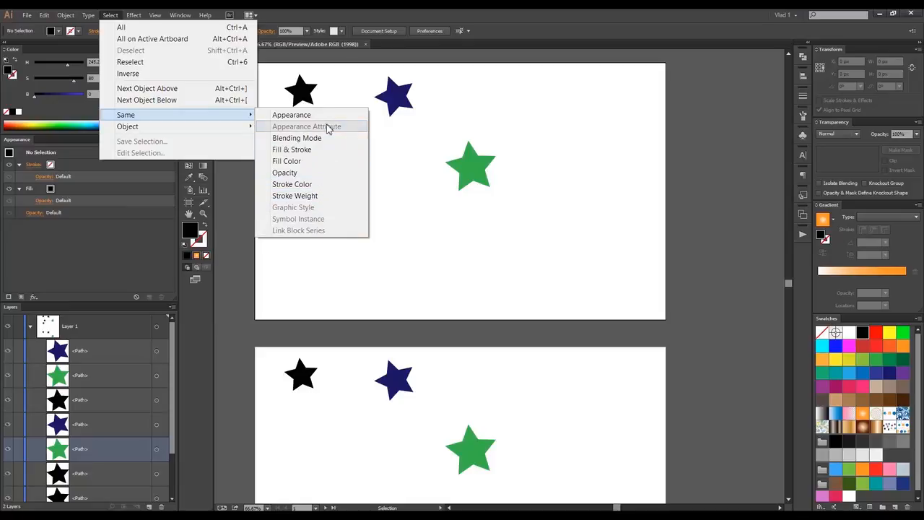
left_click(289, 115)
Select the three black stars on the upper artboard and save the selection as sss.
left_click_drag(264, 72, 359, 236)
left_click(110, 15)
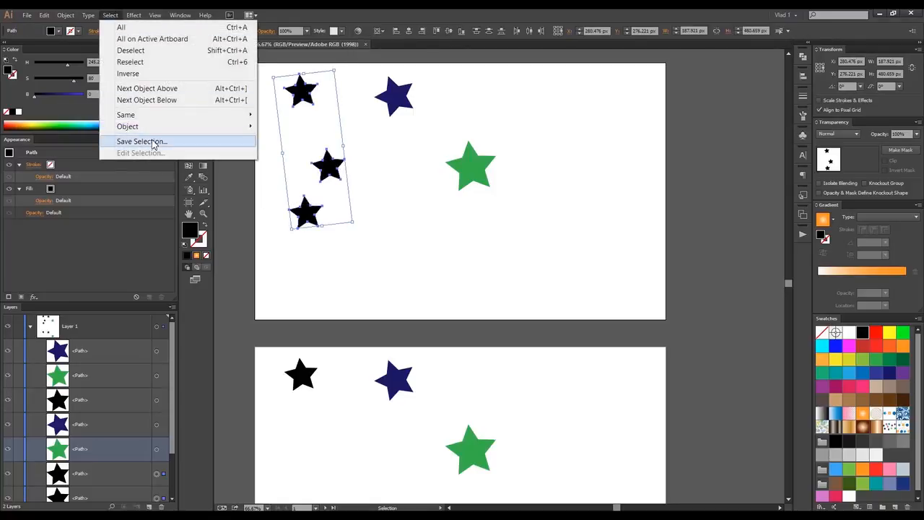
left_click(153, 142)
left_click(467, 279)
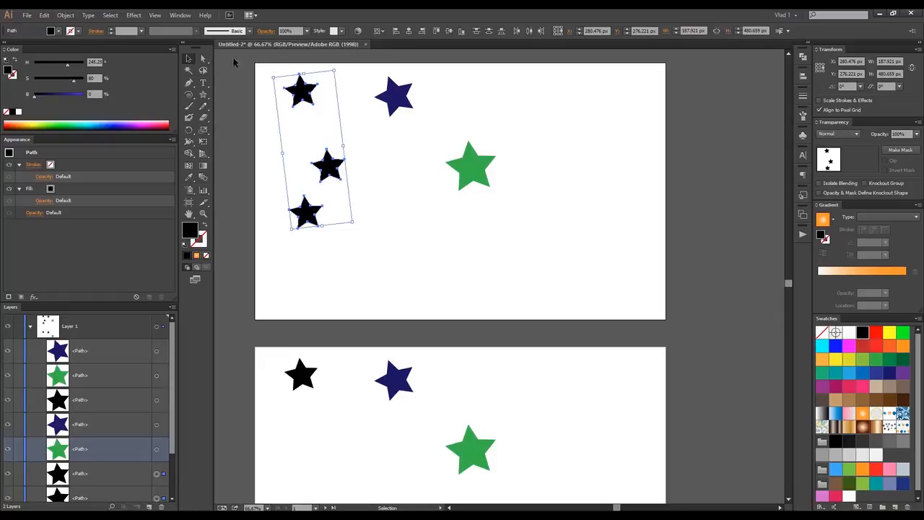
Clear the selection, recall the saved selection sss, then deselect again.
left_click(248, 91)
left_click(110, 15)
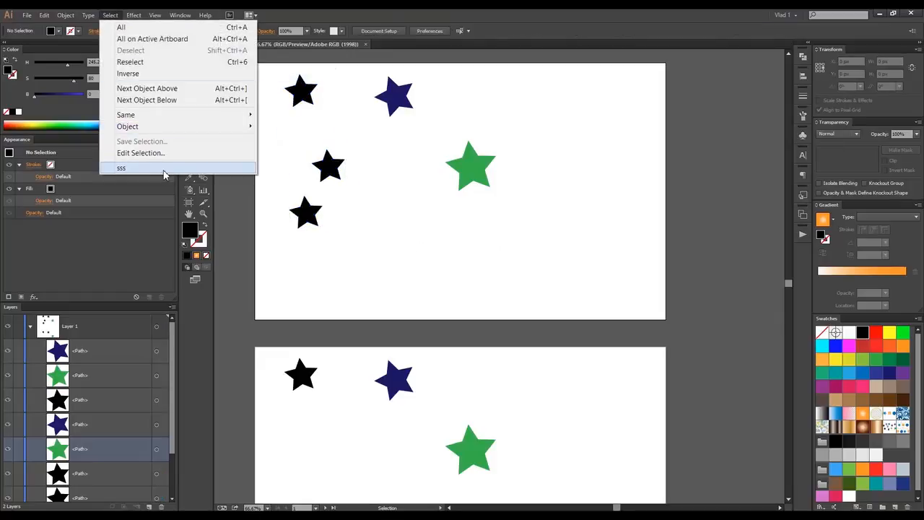
left_click(163, 168)
left_click(407, 184)
Delete all the stars on both artboards, undo the deletion, and clear the selection.
scroll(403, 110, "down", 3)
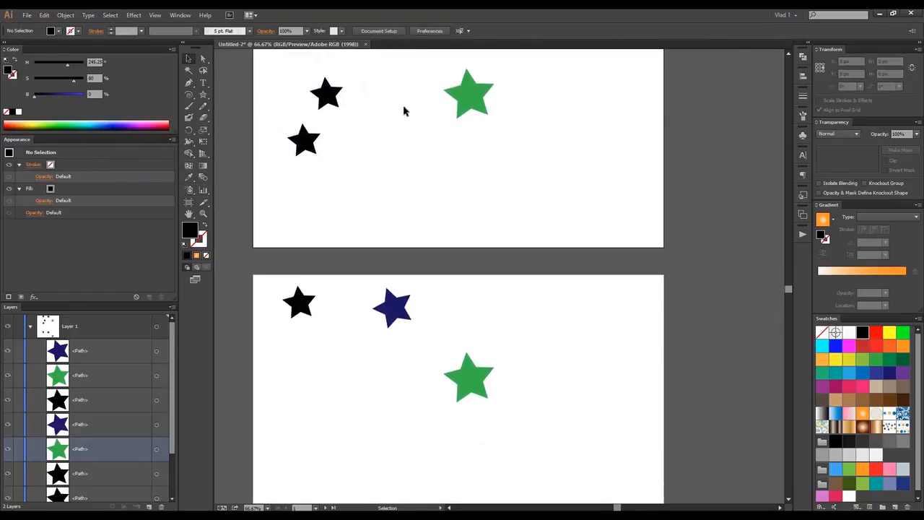
scroll(405, 109, "down", 2)
scroll(401, 94, "up", 1)
left_click_drag(392, 86, 383, 160)
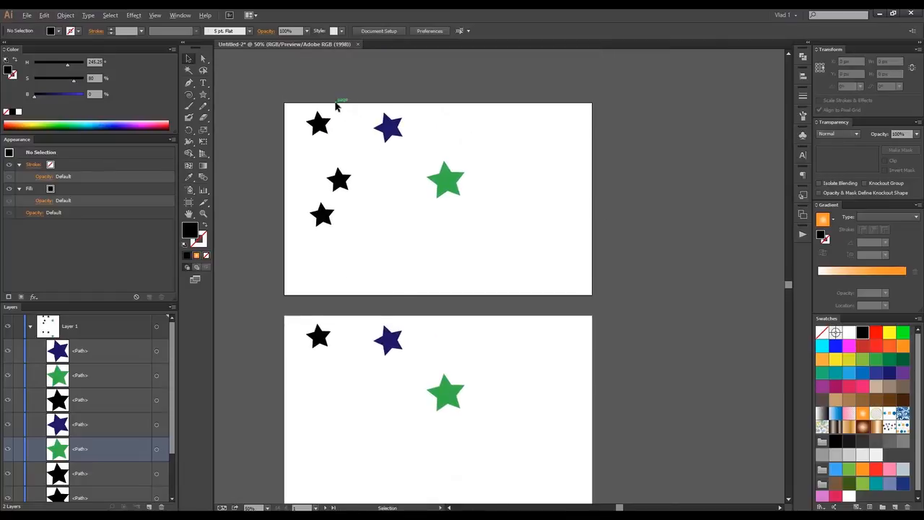
scroll(335, 106, "up", 1)
scroll(289, 89, "down", 1)
left_click_drag(274, 98, 506, 402)
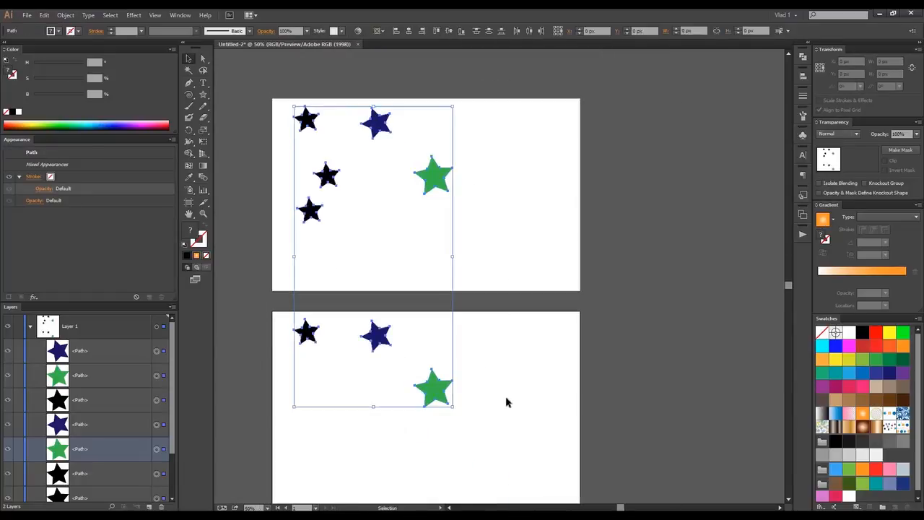
key("Delete")
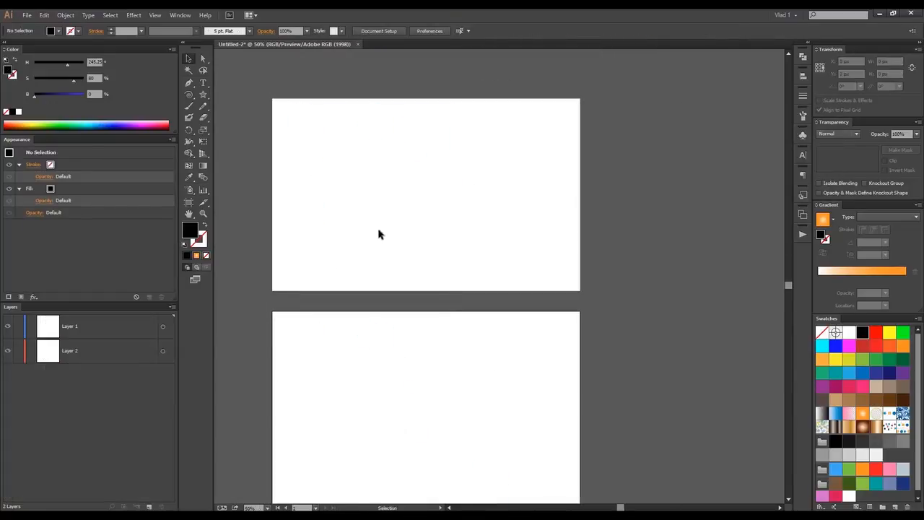
key("ctrl+z")
left_click(66, 16)
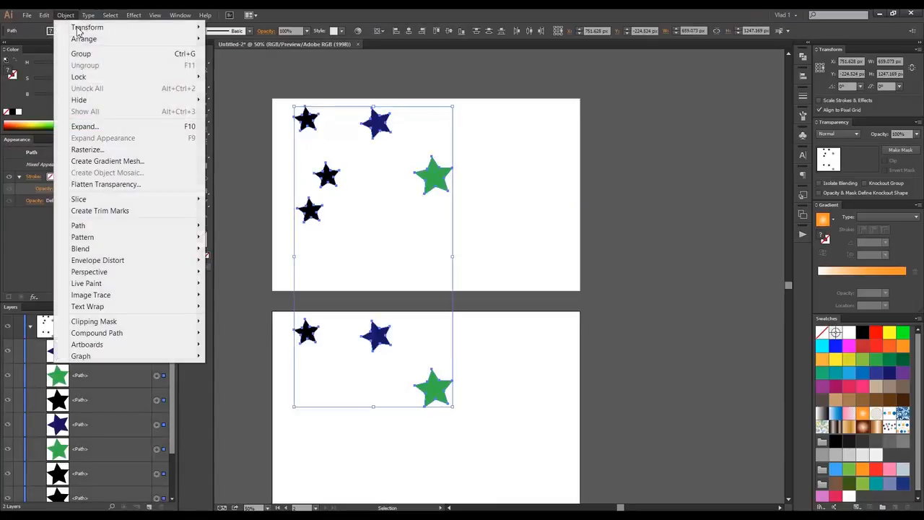
left_click(343, 78)
Copy the upper artboard's black star, paste it on all artboards, and move the lower artboard's copy diagonally down toward the green star.
left_click(304, 122)
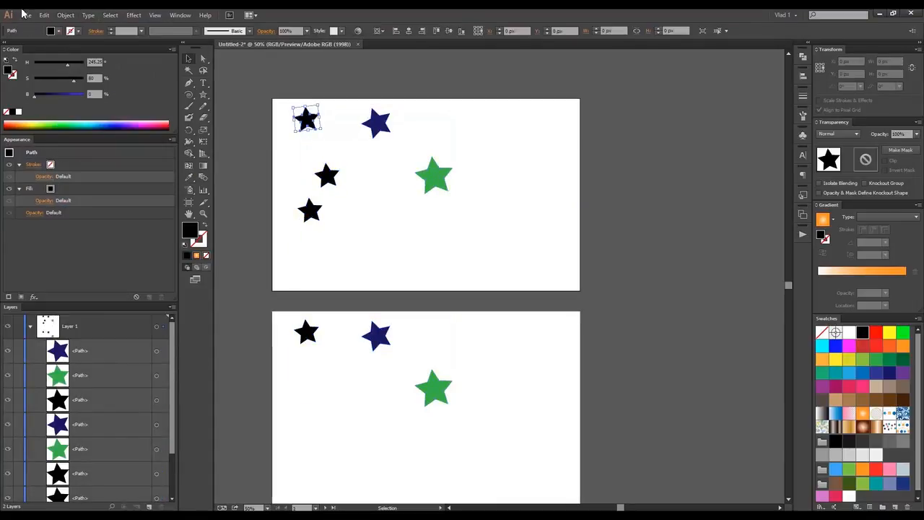
left_click(44, 15)
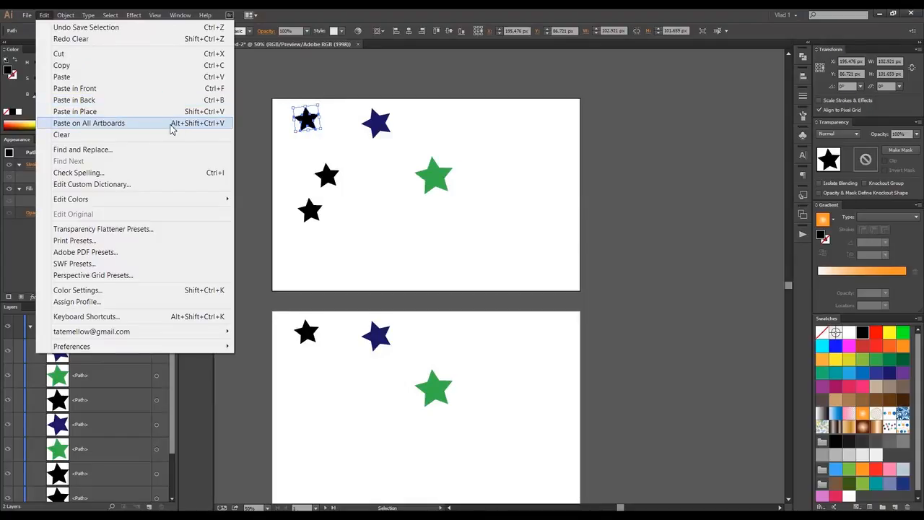
left_click(172, 67)
left_click(44, 16)
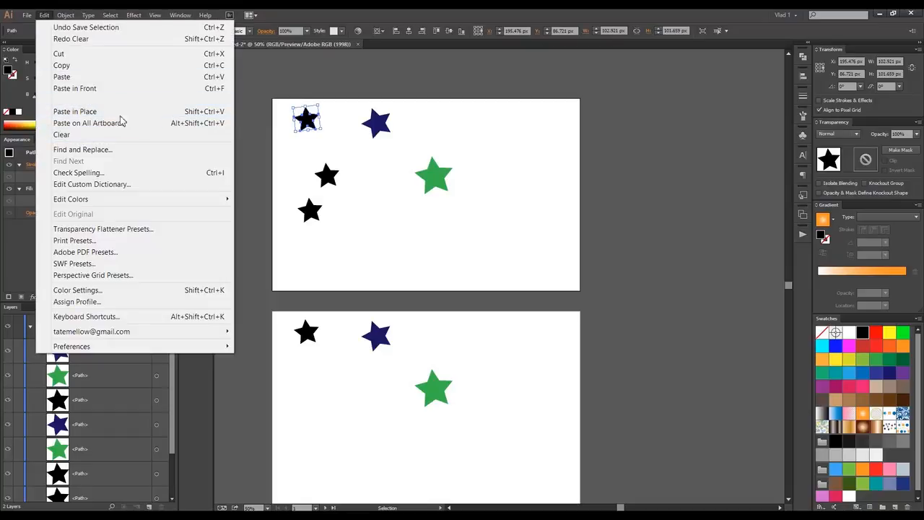
left_click(88, 122)
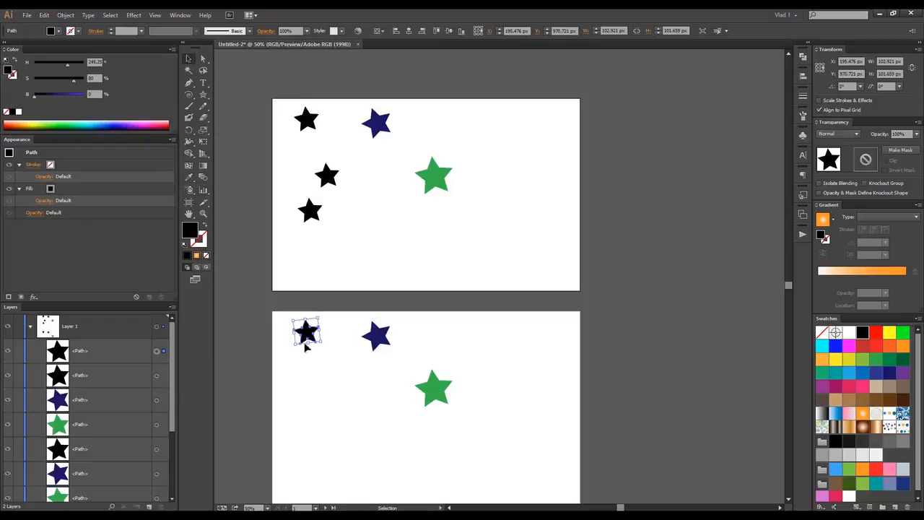
left_click_drag(308, 336, 353, 385)
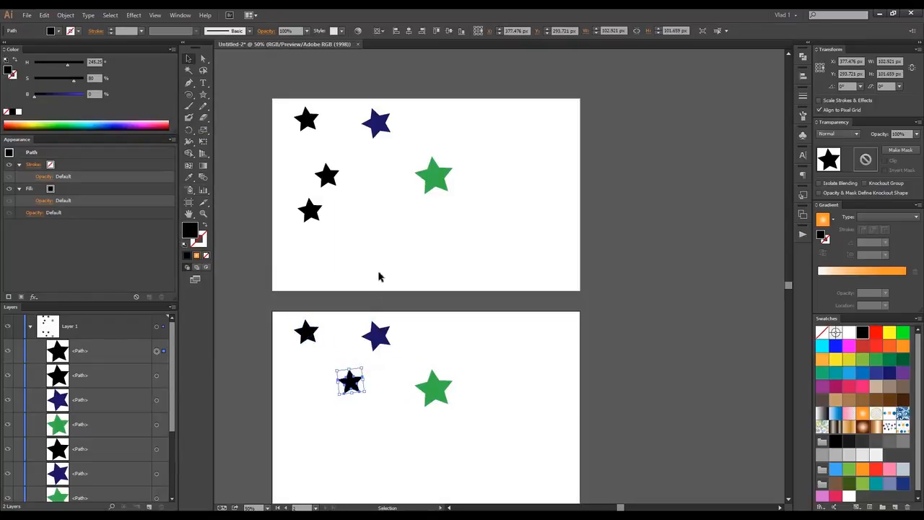
left_click(387, 270)
Draw two new artboards beside the existing ones: a tall one above and one about 430 by 402 px below.
left_click(189, 201)
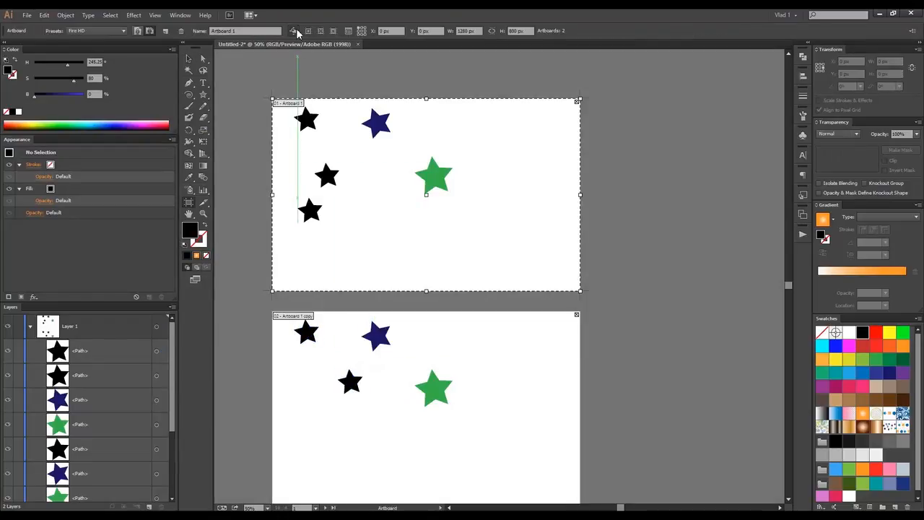
left_click_drag(608, 155, 548, 153)
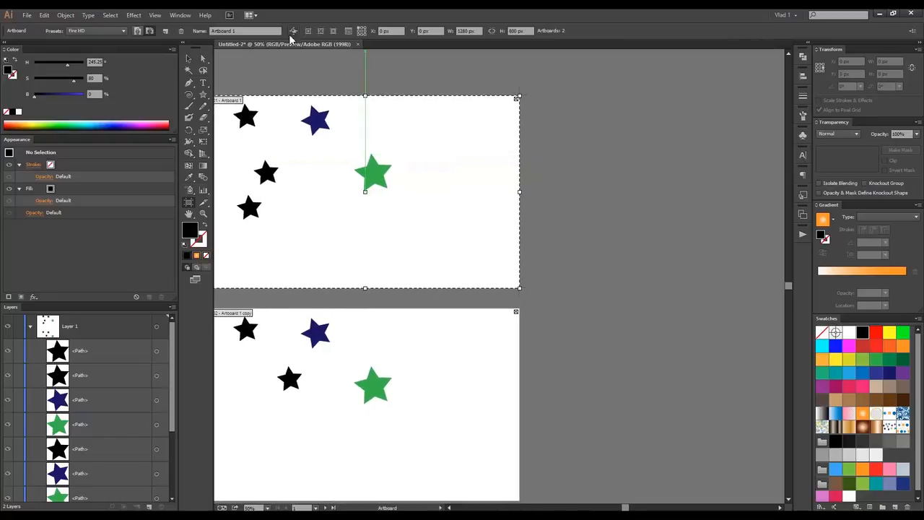
left_click_drag(582, 121, 659, 257)
left_click_drag(594, 328, 697, 426)
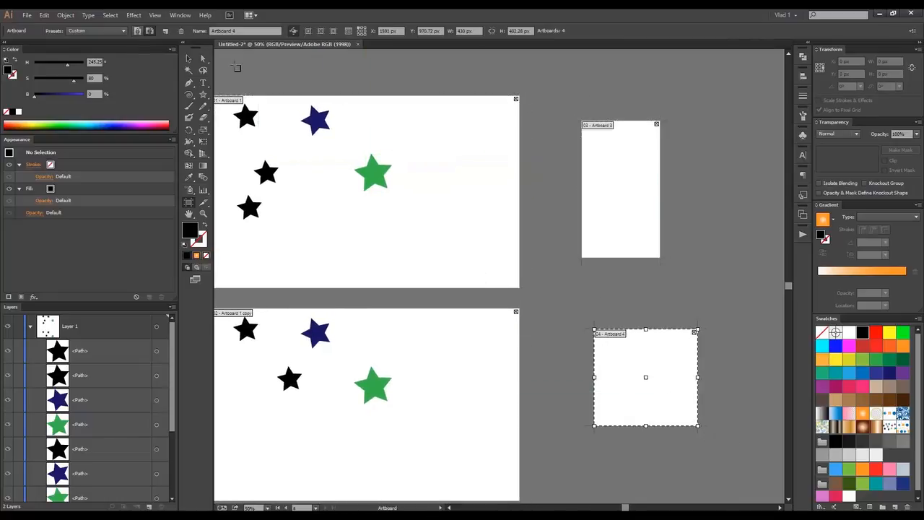
left_click(189, 60)
Select the first artboard's black star, paste the copied star on all four artboards, then deselect.
left_click(250, 121)
left_click(65, 15)
mouse_move(45, 15)
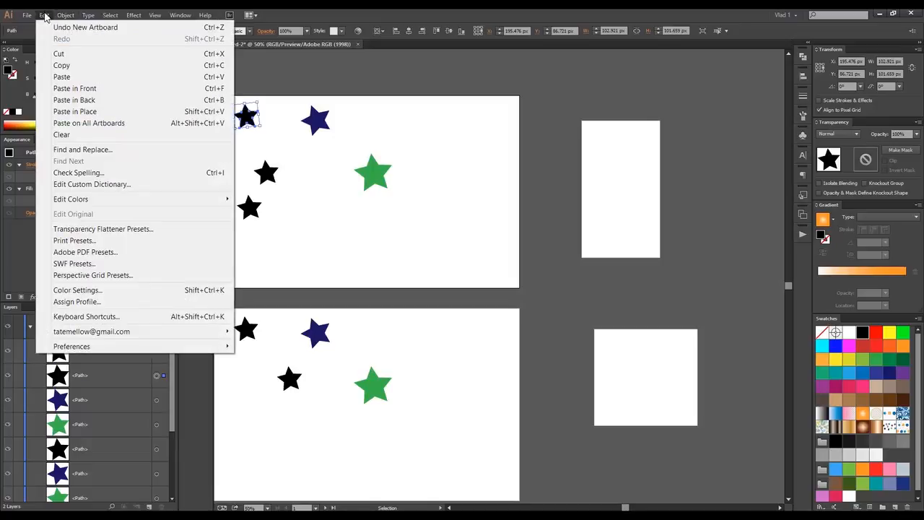
left_click(109, 123)
left_click(429, 217)
mouse_move(428, 217)
left_mouse_down()
mouse_move(489, 165)
mouse_move(464, 214)
mouse_move(446, 221)
left_mouse_up()
Open Find and Replace, look at the special character choices for the search text, and close the dialog.
left_click(64, 14)
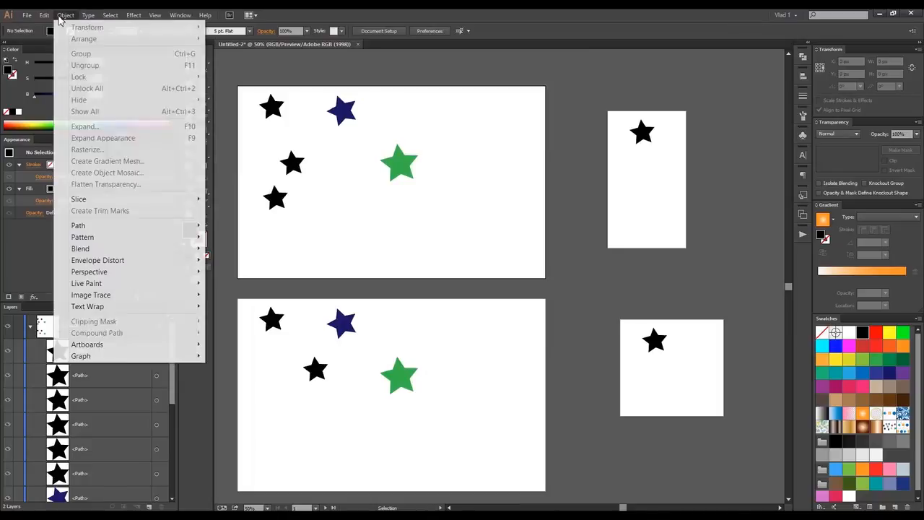
mouse_move(49, 18)
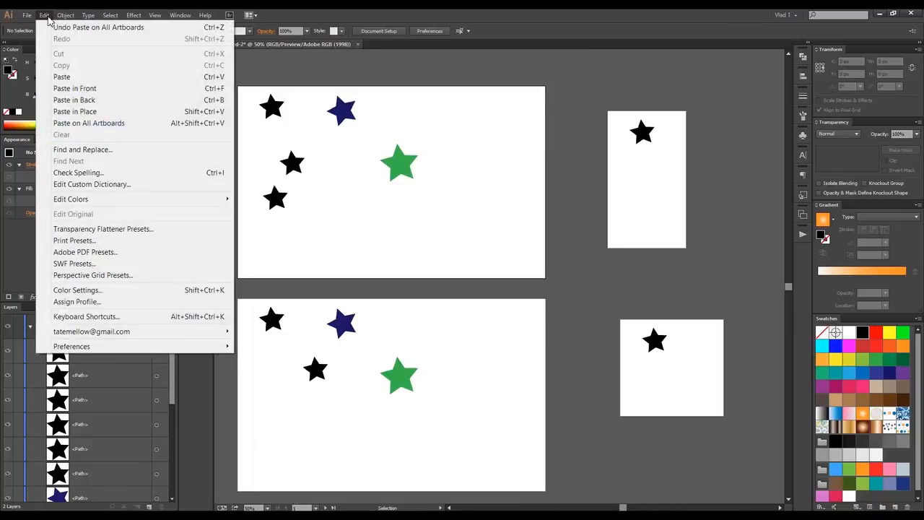
left_click(116, 149)
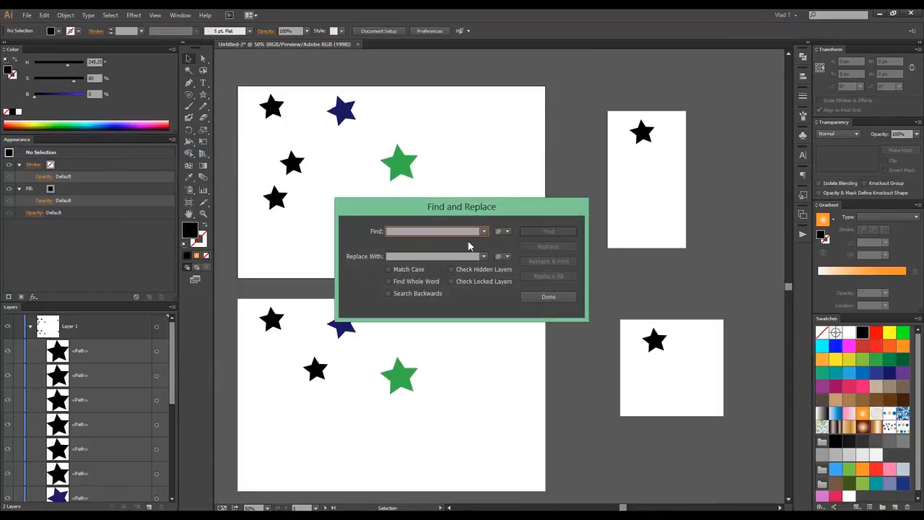
left_click(503, 231)
left_click(508, 223)
left_click(556, 302)
left_click(66, 15)
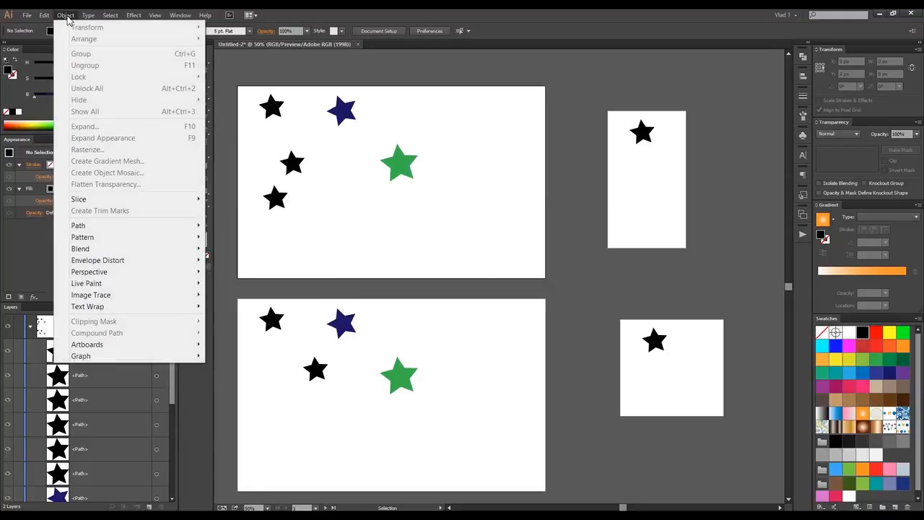
mouse_move(44, 15)
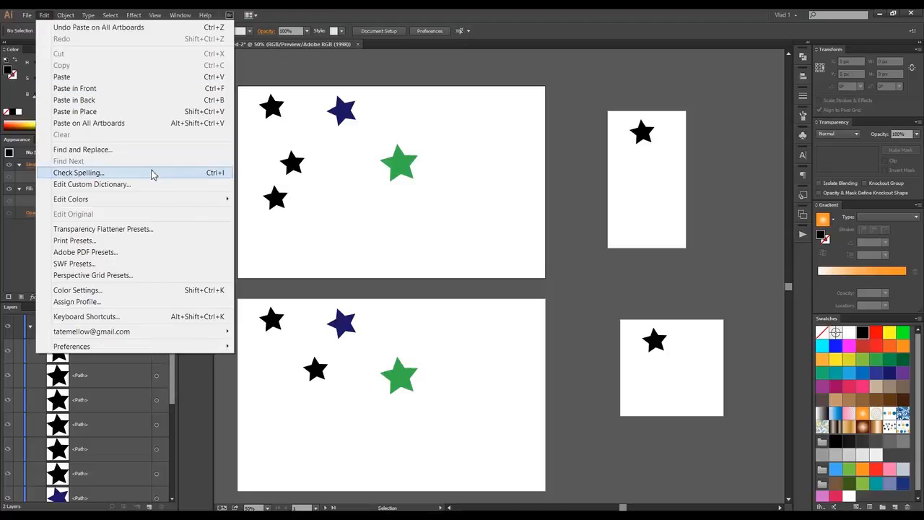
left_click(410, 105)
Add the misspelled text "Thiz is very boog" above the green star on the first artboard.
left_click(203, 83)
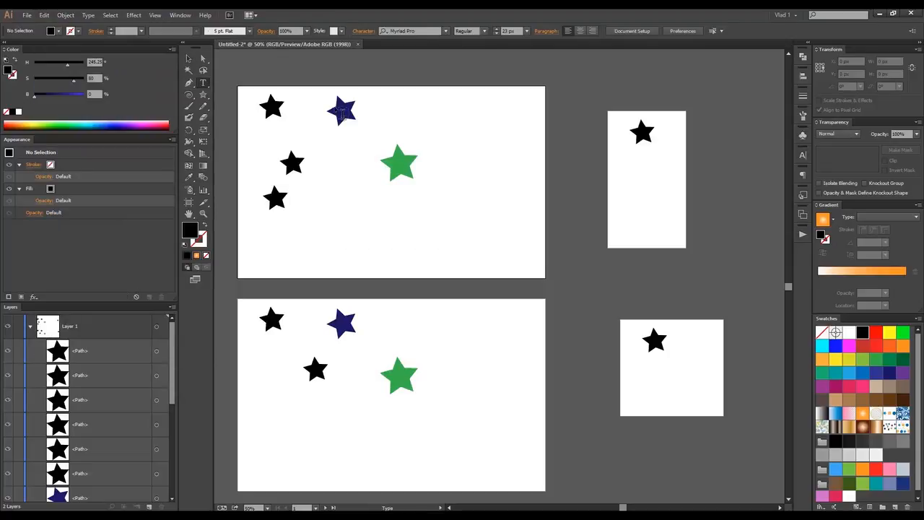
left_click(444, 119)
type("This is very")
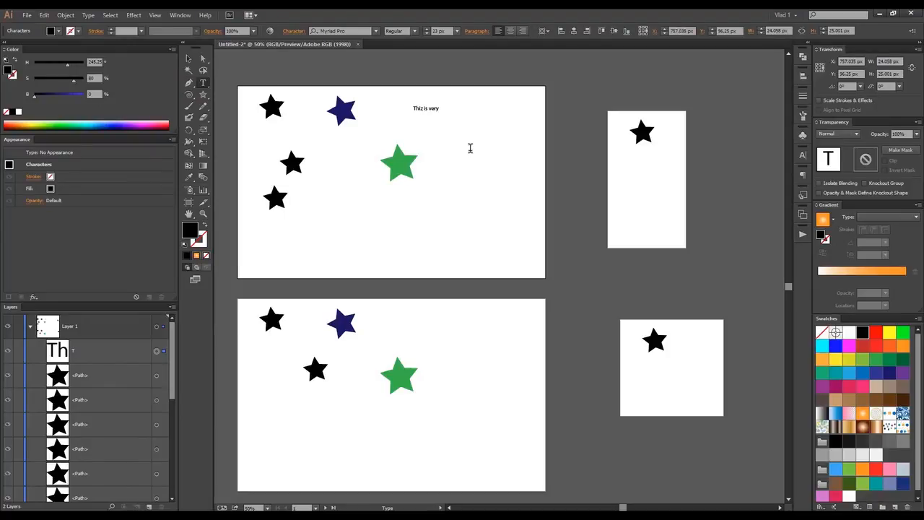
key("Escape")
Run Check Spelling on the sample text above the green star and change "Thiz" to "This".
scroll(396, 100, "up", 1)
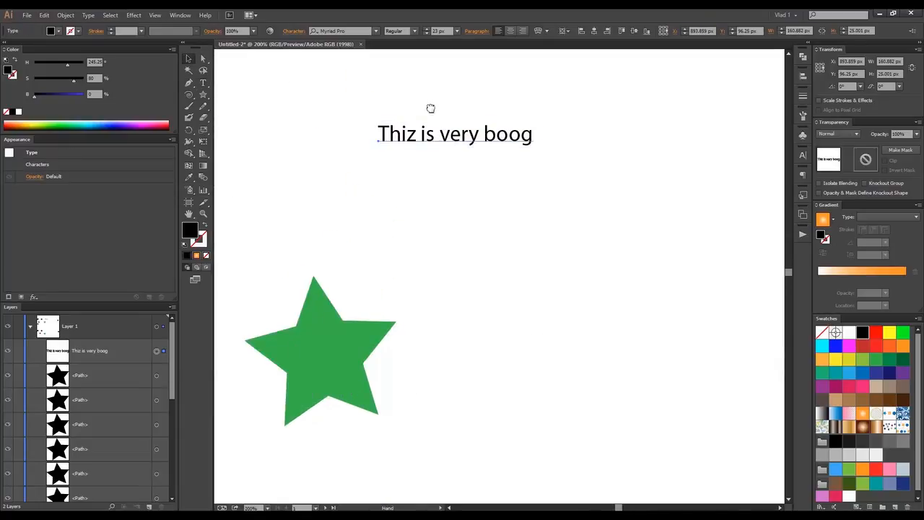
left_click_drag(431, 108, 387, 116)
left_click(69, 16)
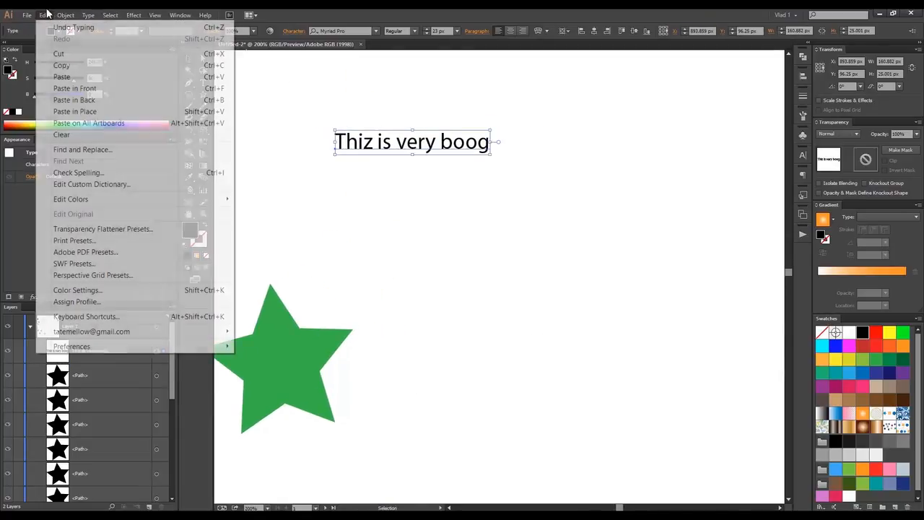
left_click(149, 172)
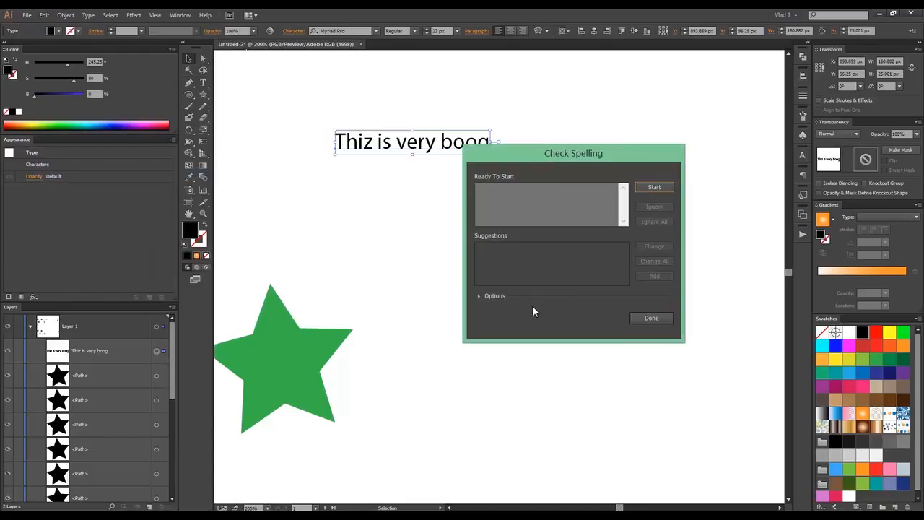
left_click(654, 188)
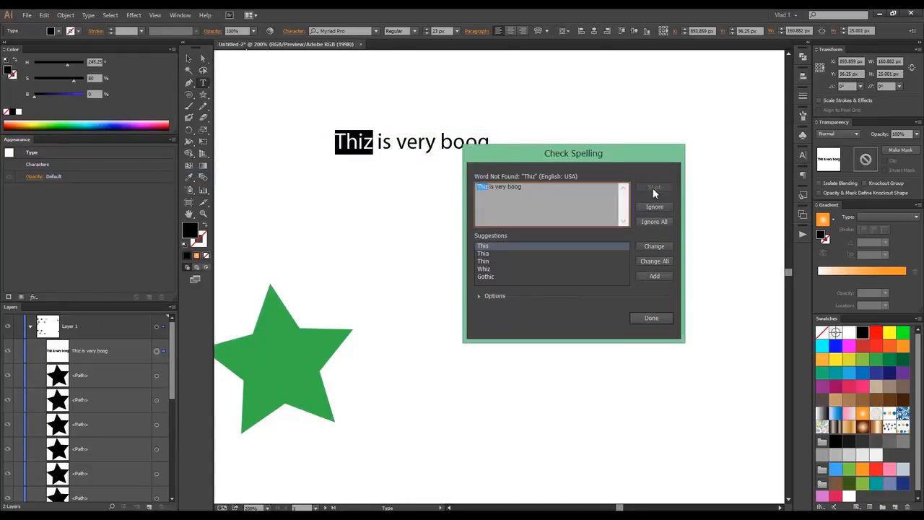
left_click(663, 248)
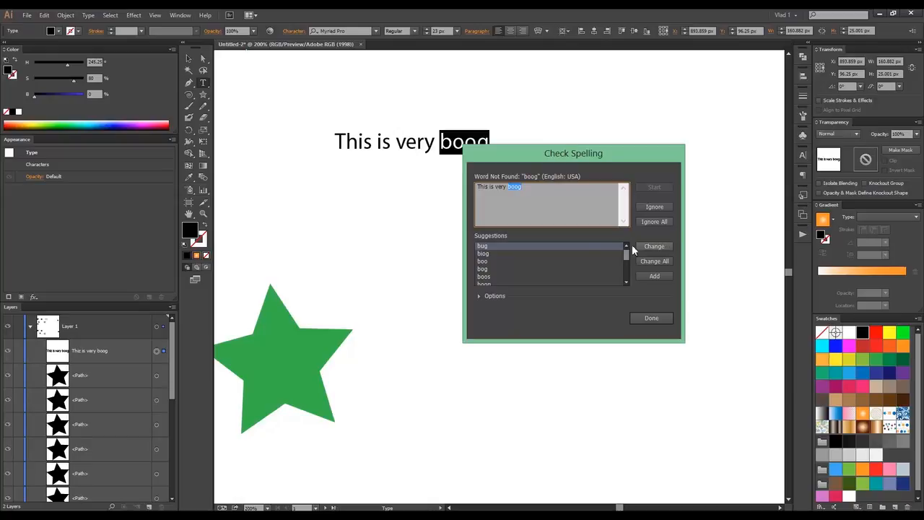
Correct "boog" to "good" in the spelling check, finish the check and deselect the text.
mouse_move(626, 255)
left_mouse_down()
mouse_move(627, 282)
mouse_move(625, 242)
left_mouse_up()
left_click(510, 187)
type("good")
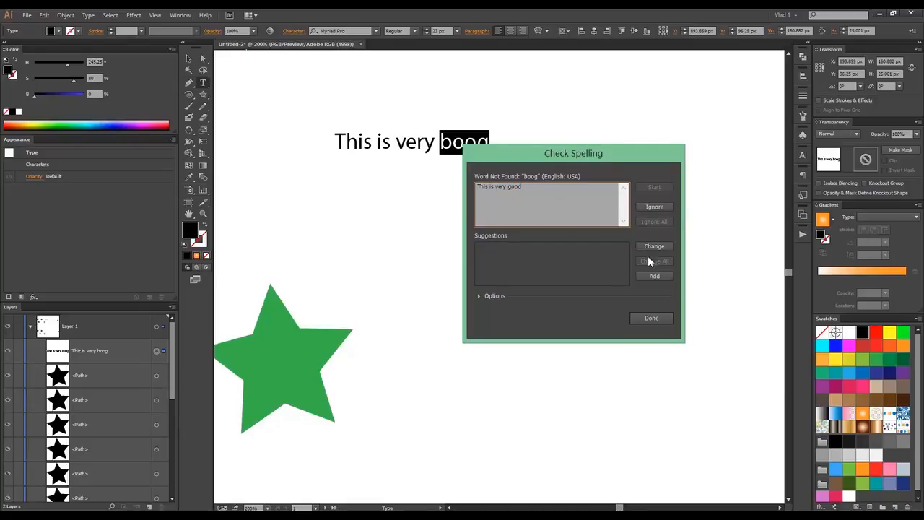
left_click(651, 247)
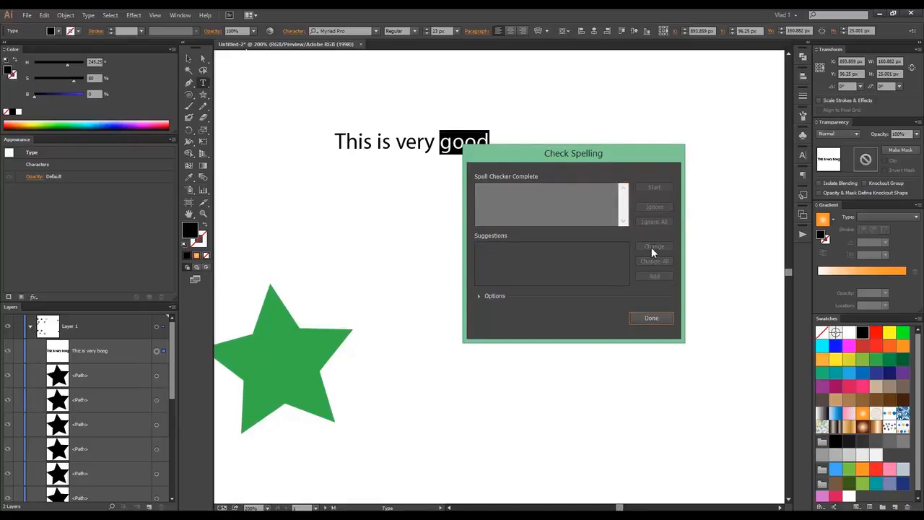
left_click(651, 318)
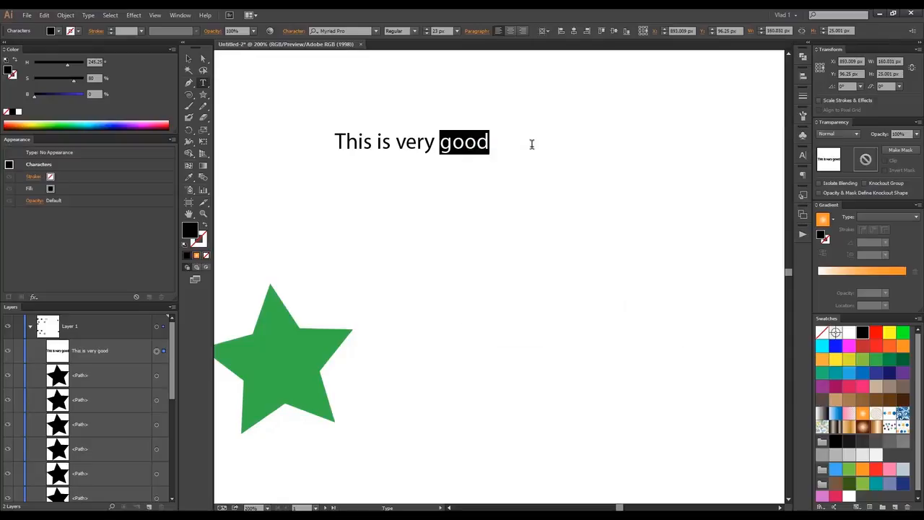
left_click(189, 59)
left_click(324, 85)
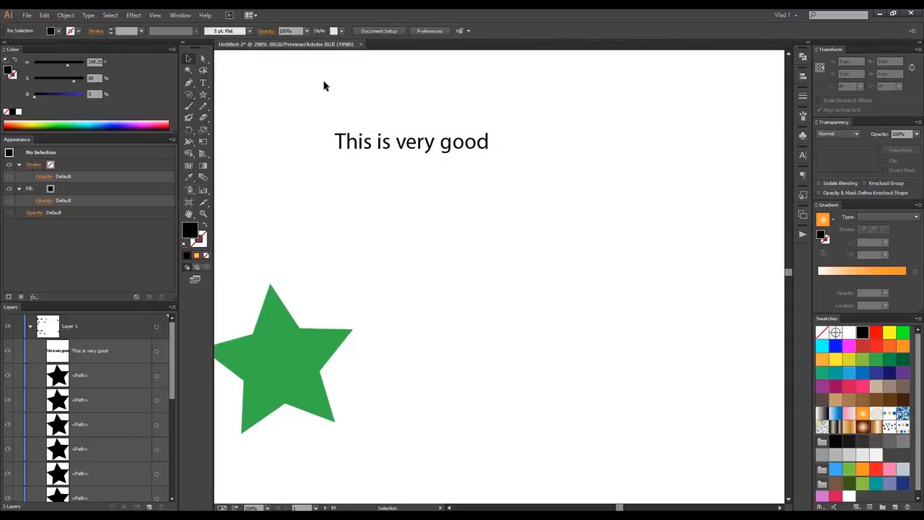
Look through the Edit Colors commands, including the Recolor with Preset choices.
key("ctrl+minus")
left_click(44, 15)
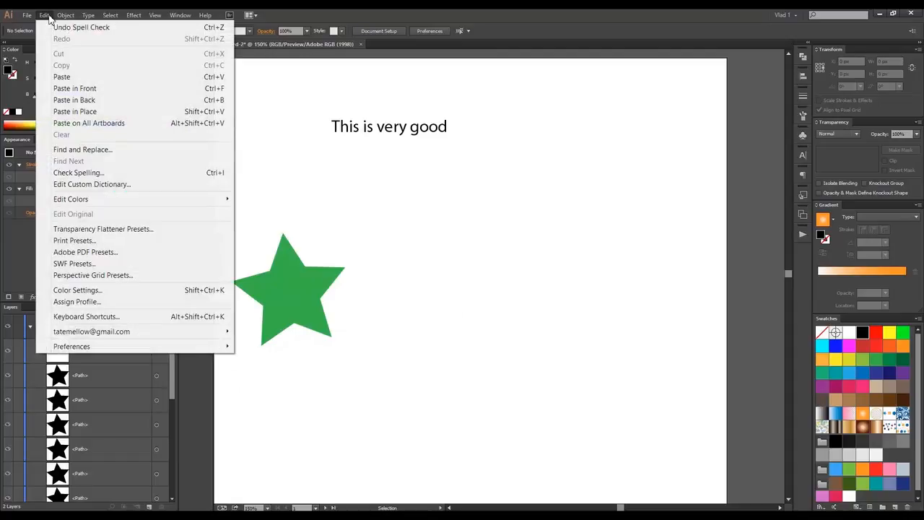
mouse_move(115, 201)
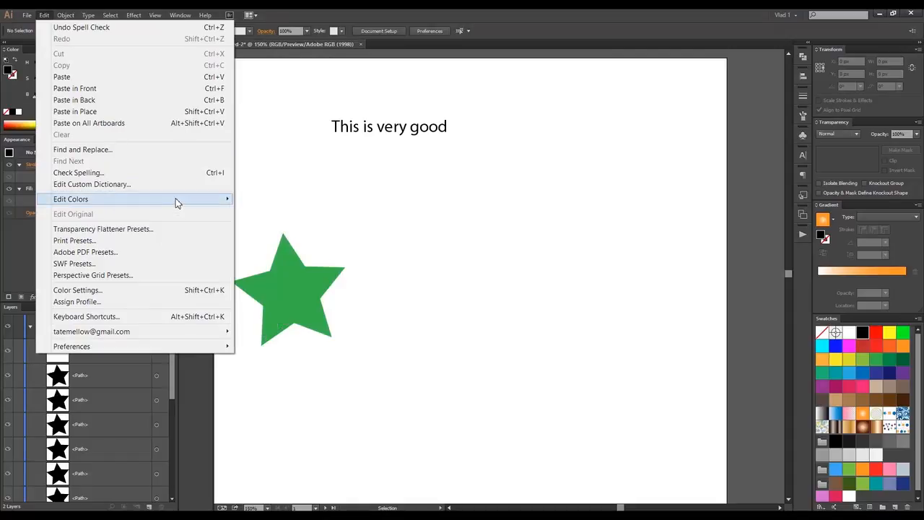
mouse_move(260, 212)
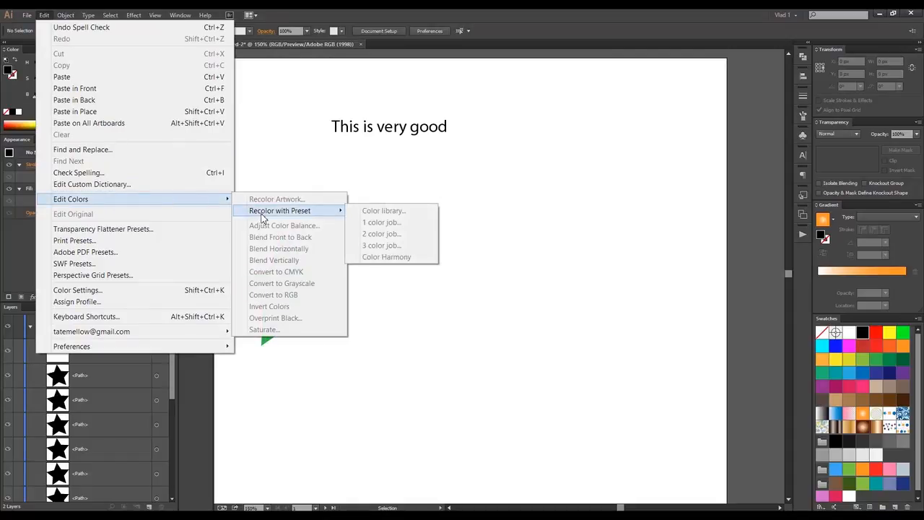
left_click(287, 274)
Select the green star, open Adjust Color Balance to look at its colour mode choices, and cancel it.
left_click(287, 274)
left_click(66, 16)
mouse_move(44, 15)
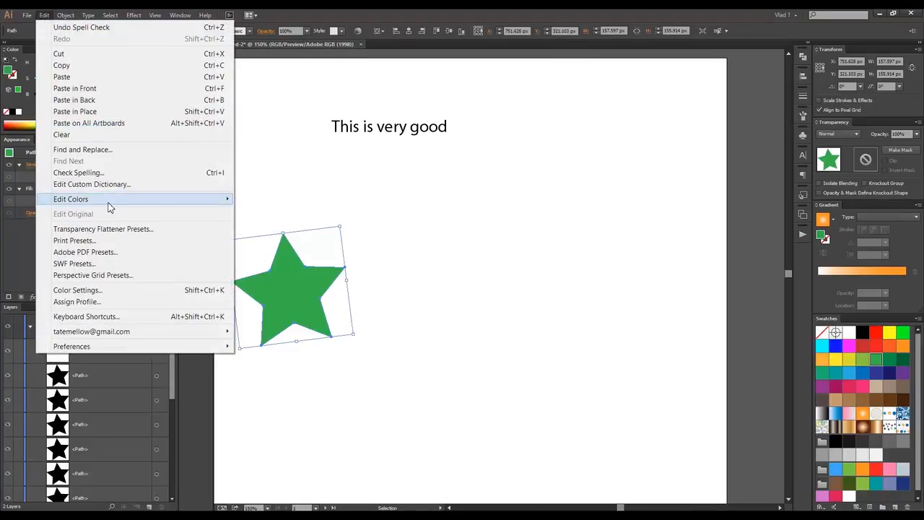
left_click(271, 227)
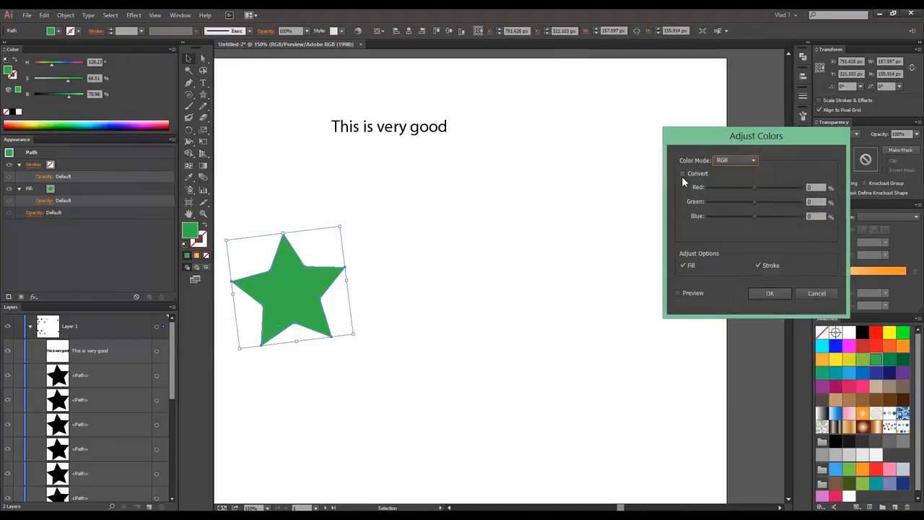
left_click_drag(817, 296, 740, 161)
left_click(740, 161)
left_click(787, 185)
left_click(815, 294)
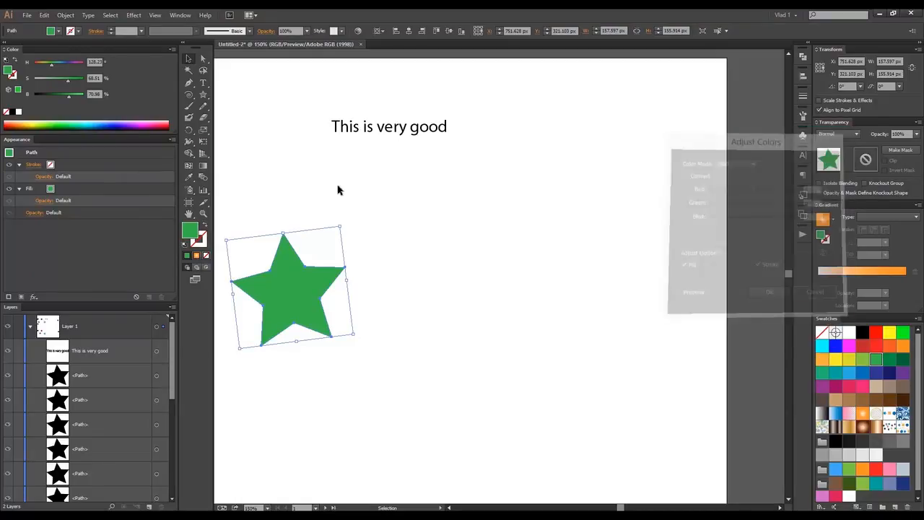
left_click(336, 182)
left_click(271, 300)
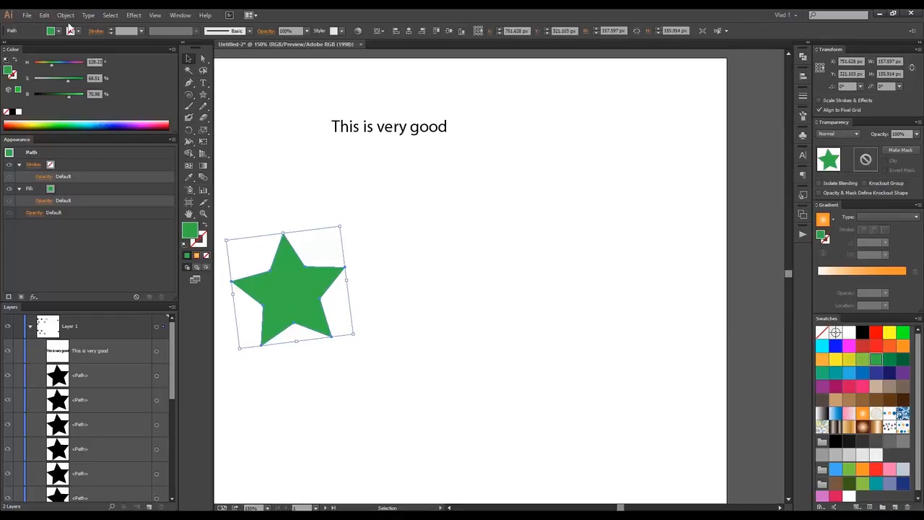
left_click(45, 15)
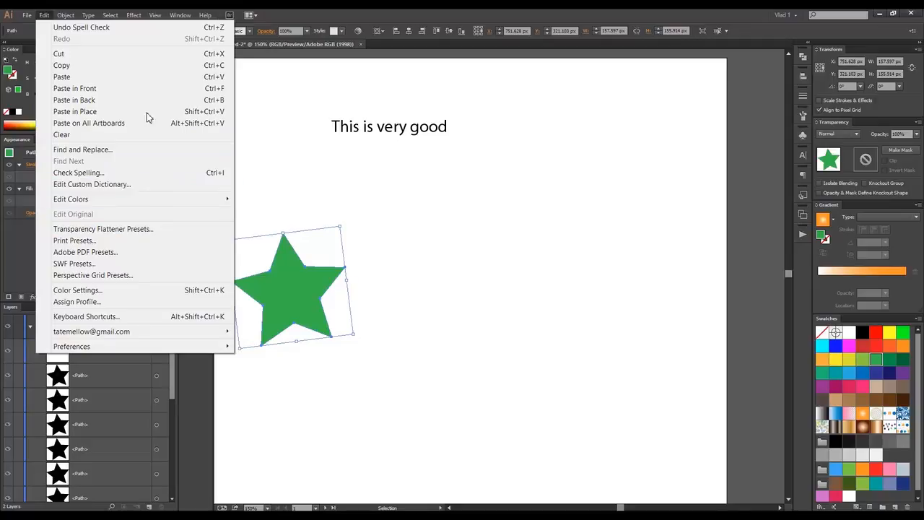
mouse_move(66, 15)
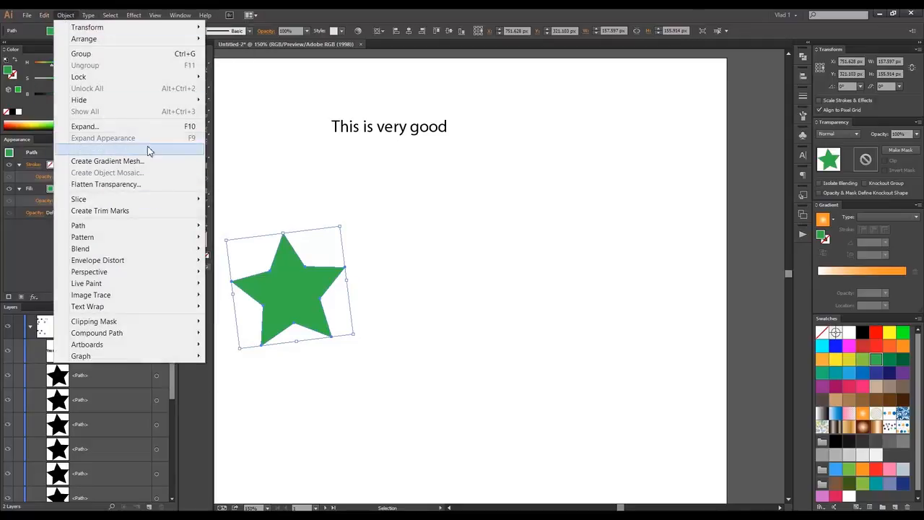
Move the green star up and slightly to the right so it sits just below the sample text, and deselect it.
left_click(292, 166)
left_click(291, 166)
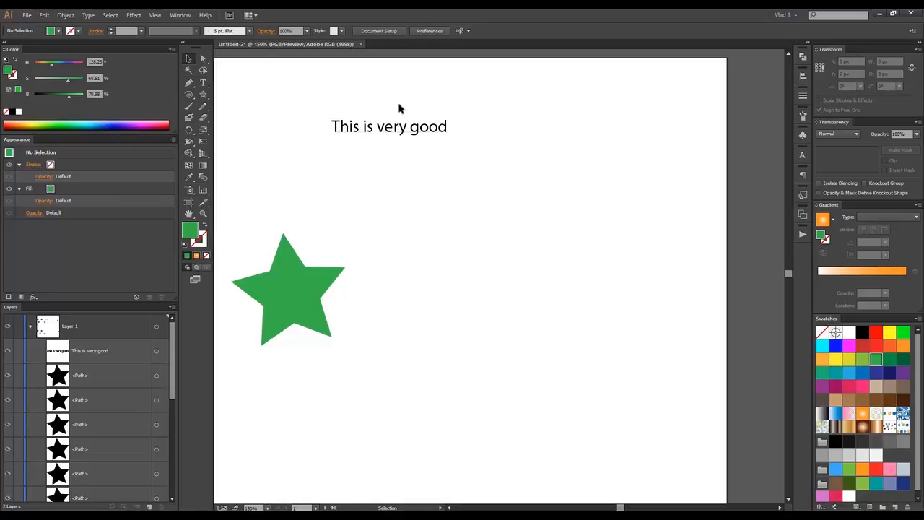
left_click_drag(295, 275, 331, 201)
left_click(433, 63)
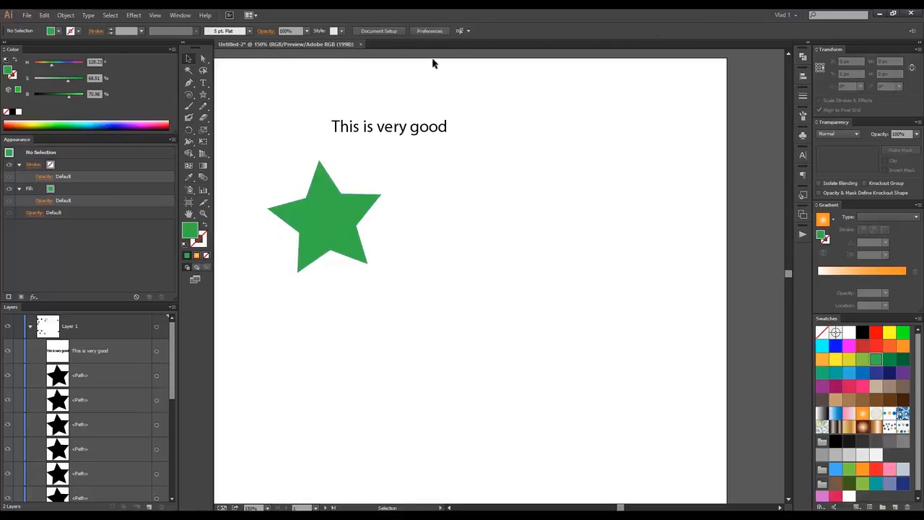